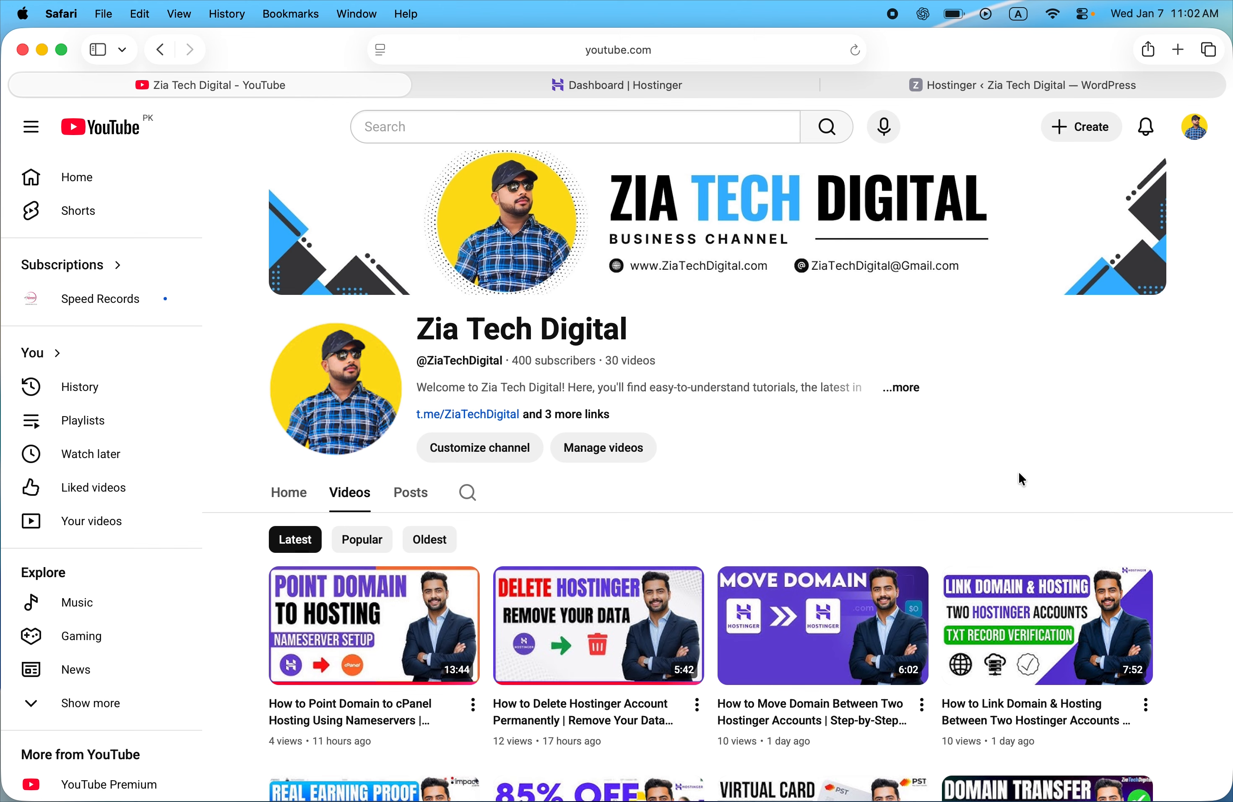
Step: Switch from the YouTube channel through the Hostinger dashboard to the WordPress admin, and open the site's main WordPress dashboard
{"action": "left_click", "coordinate": [691, 81]}
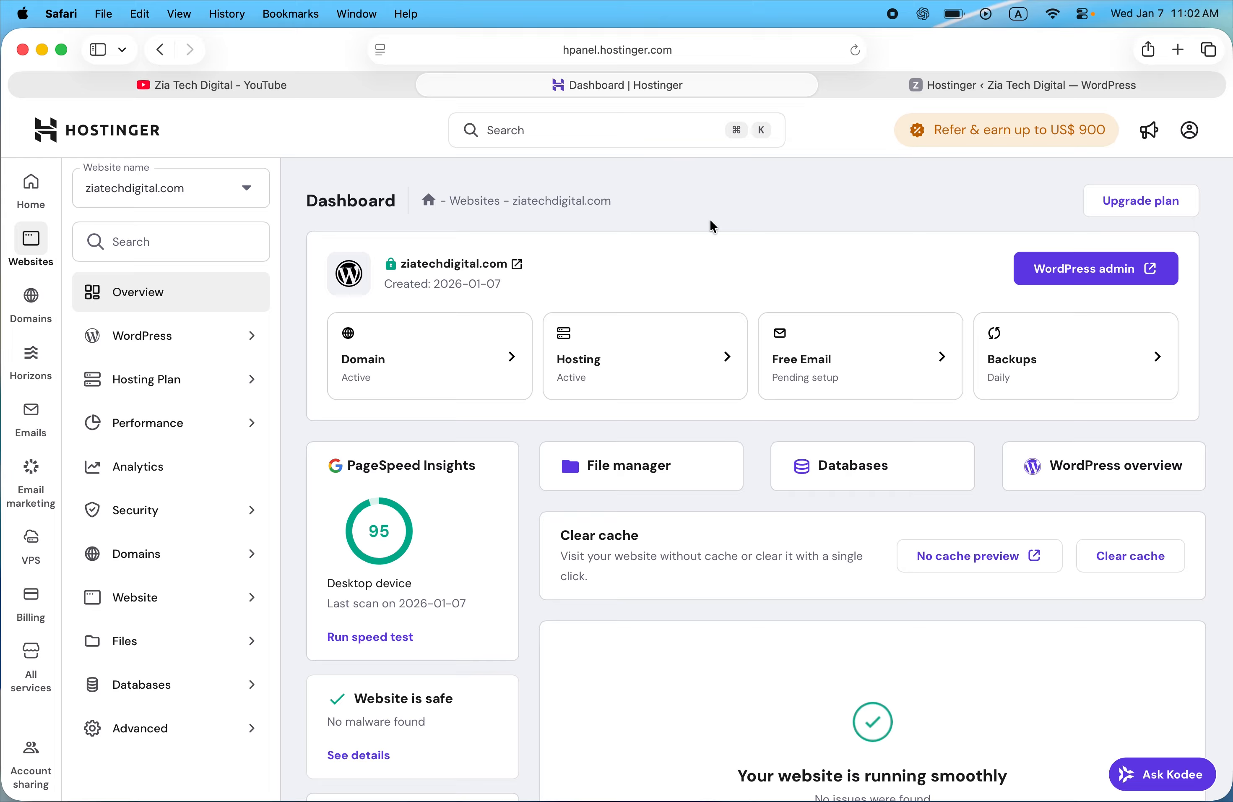
{"action": "left_click", "coordinate": [880, 88]}
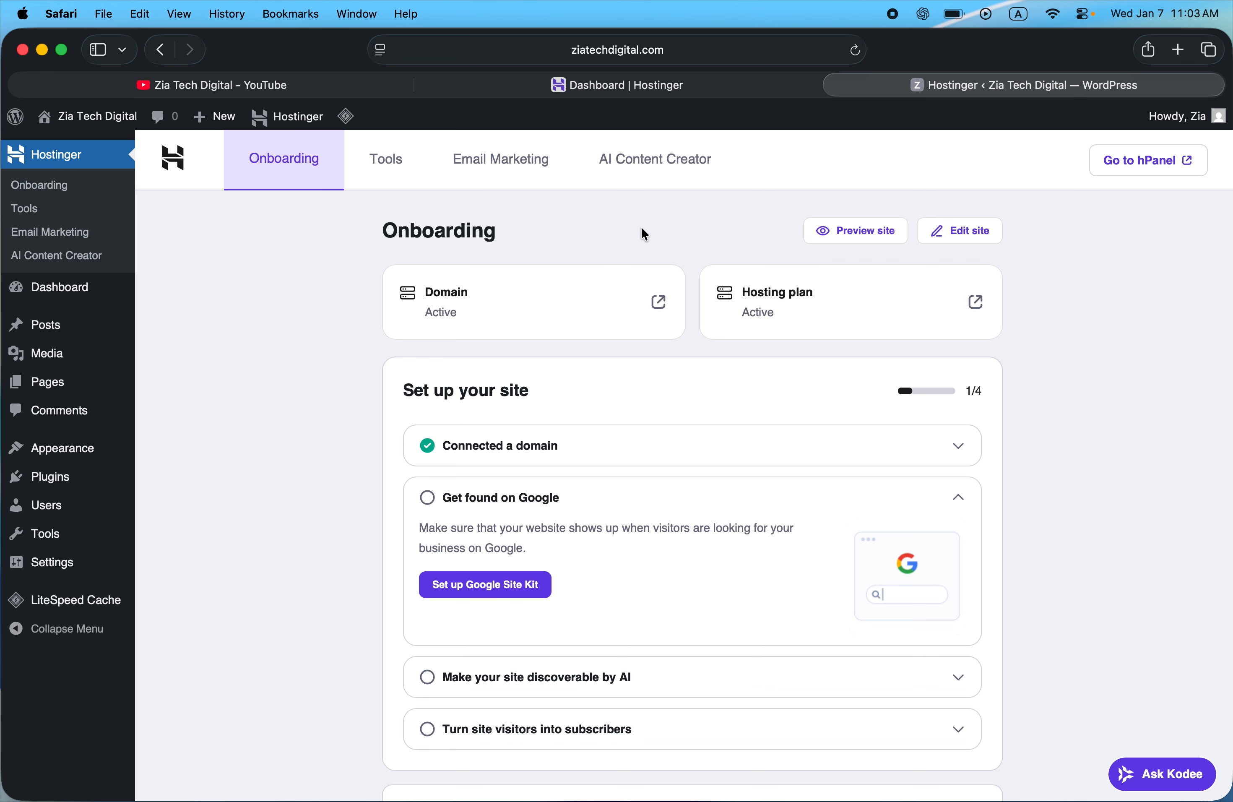
{"action": "left_click", "coordinate": [553, 48]}
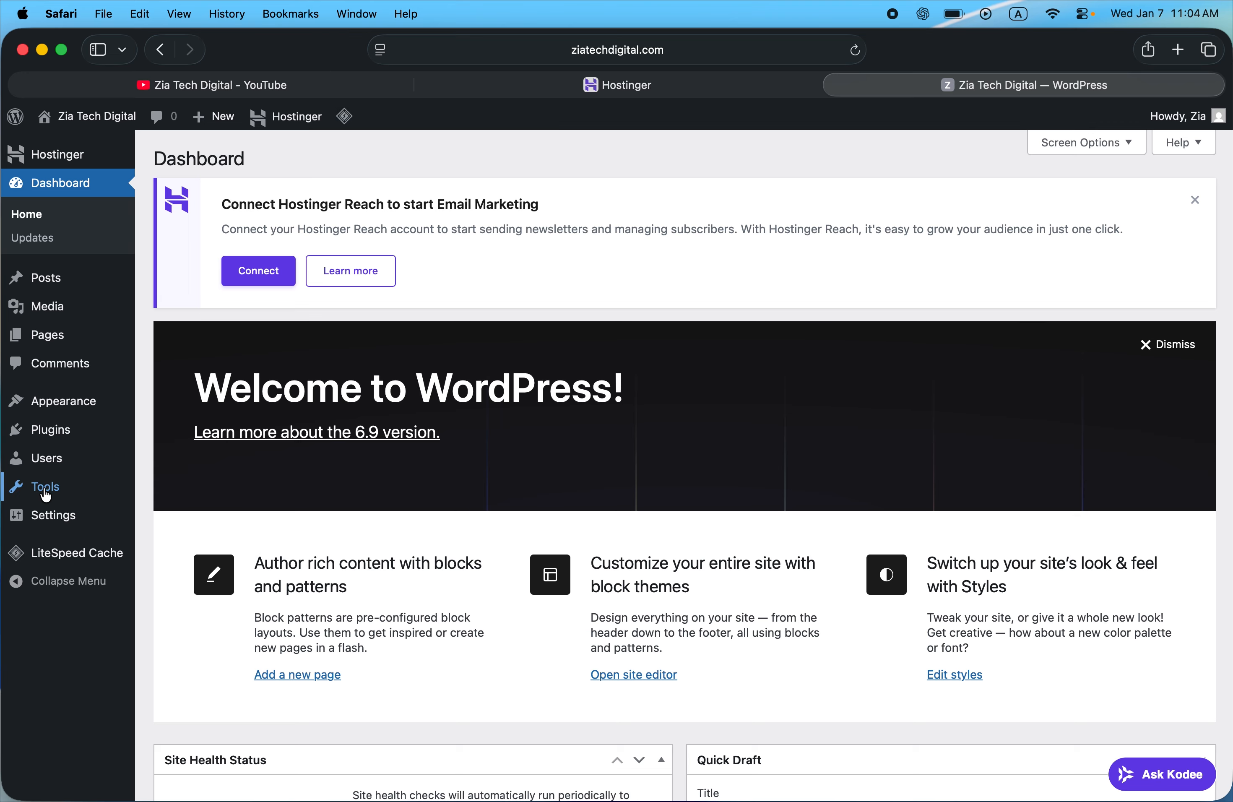
Step: In the General settings, delete and re-enter the "s" in the https prefix of the WordPress Address
{"action": "mouse_move", "coordinate": [44, 513]}
{"action": "left_click", "coordinate": [184, 518]}
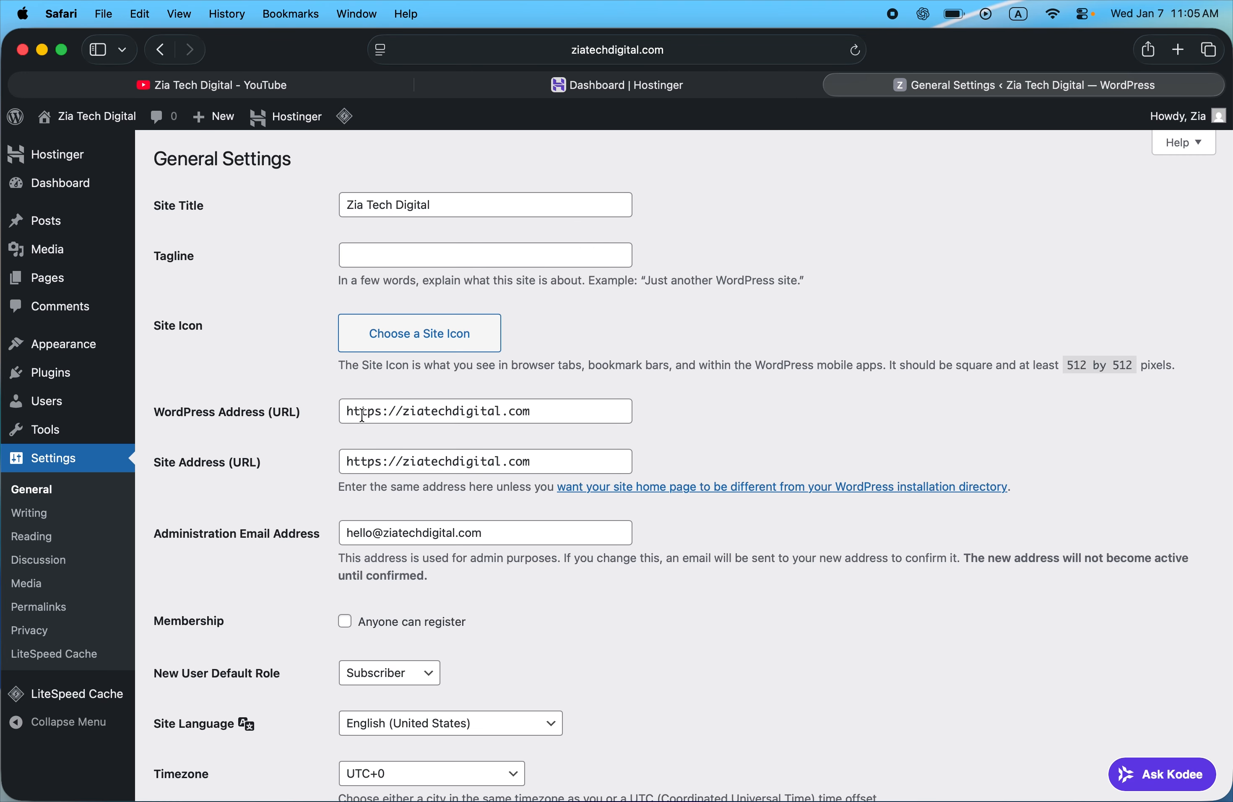
{"action": "left_click", "coordinate": [383, 412]}
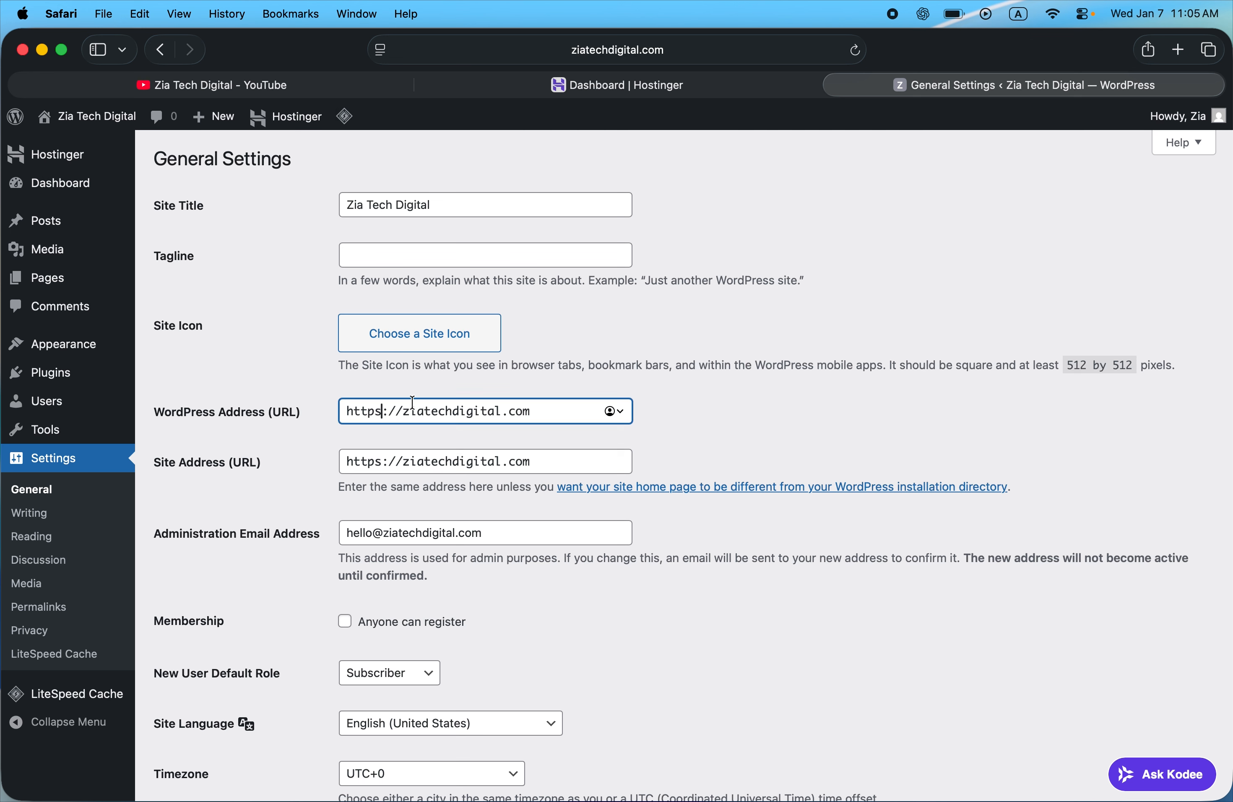
{"action": "key", "text": "BackSpace"}
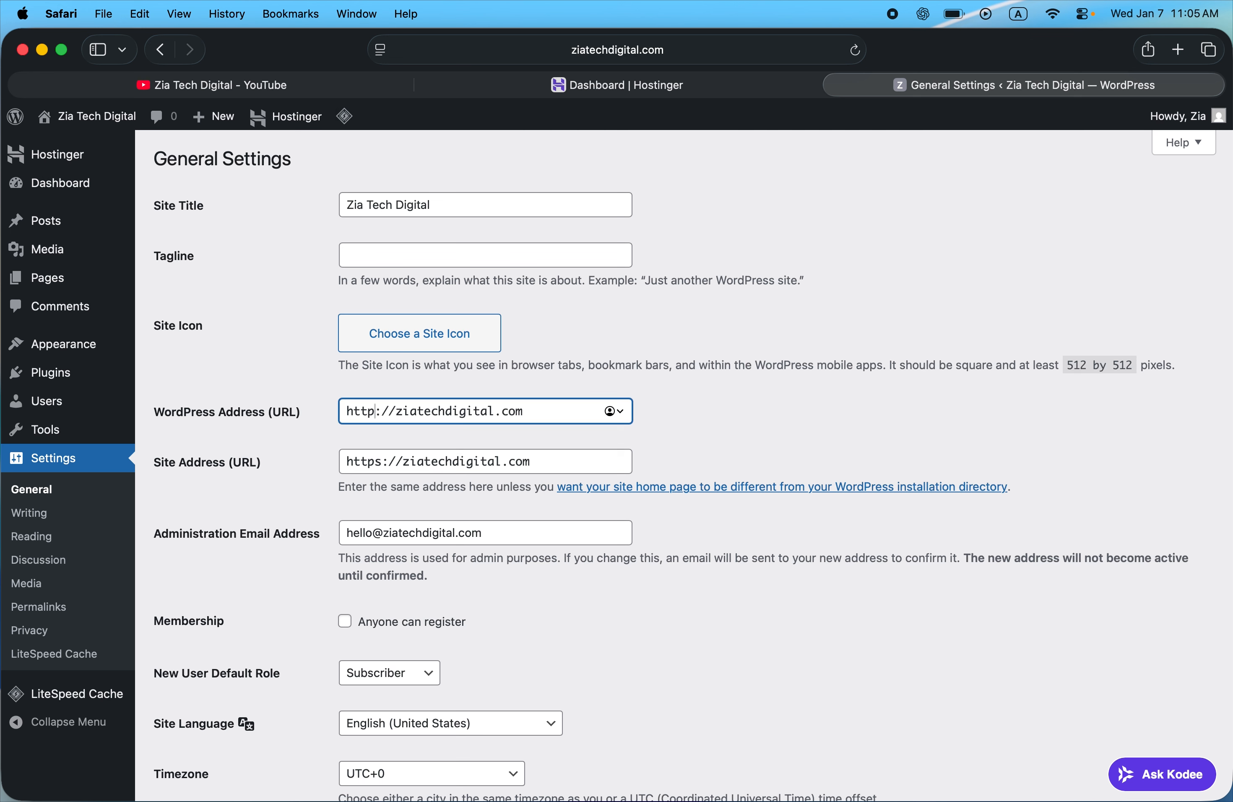
{"action": "type", "text": "s"}
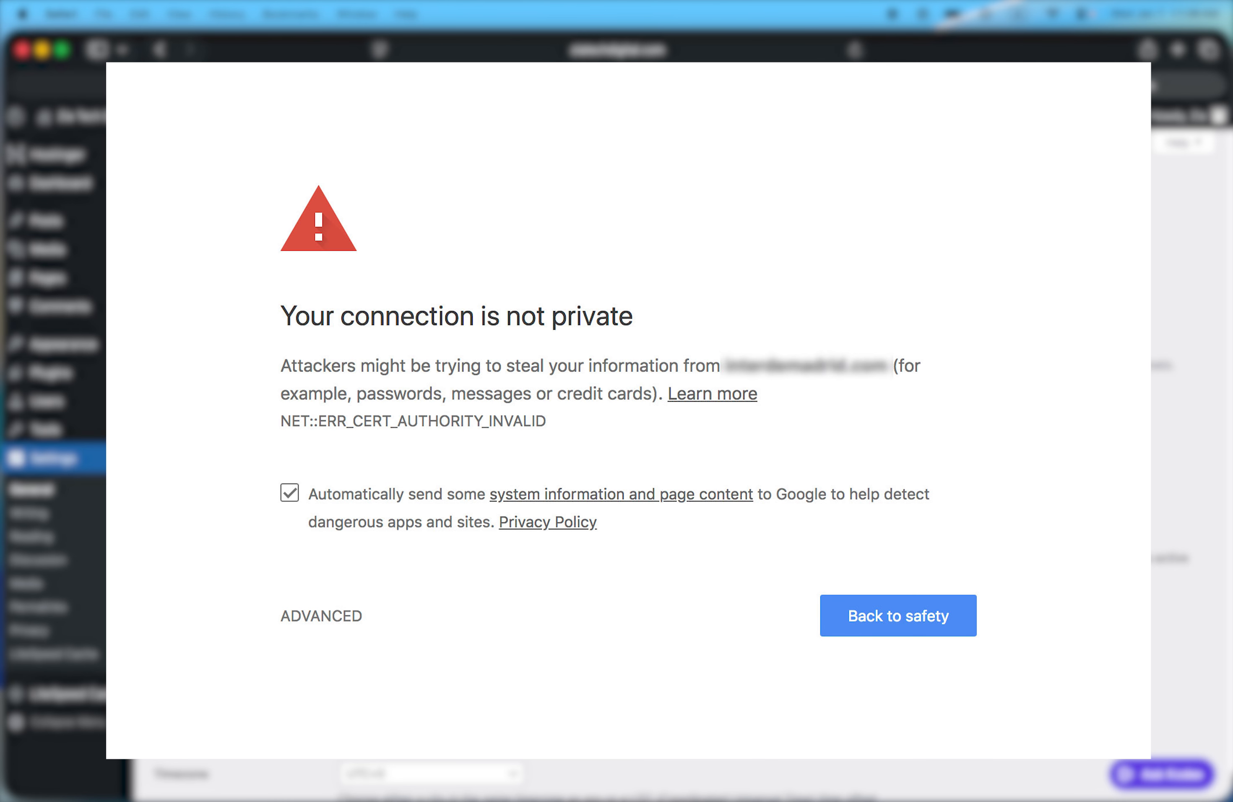
Step: Look through the remaining General settings and open the Permalinks settings
{"action": "scroll", "coordinate": [677, 417], "scroll_direction": "down", "scroll_amount": 5}
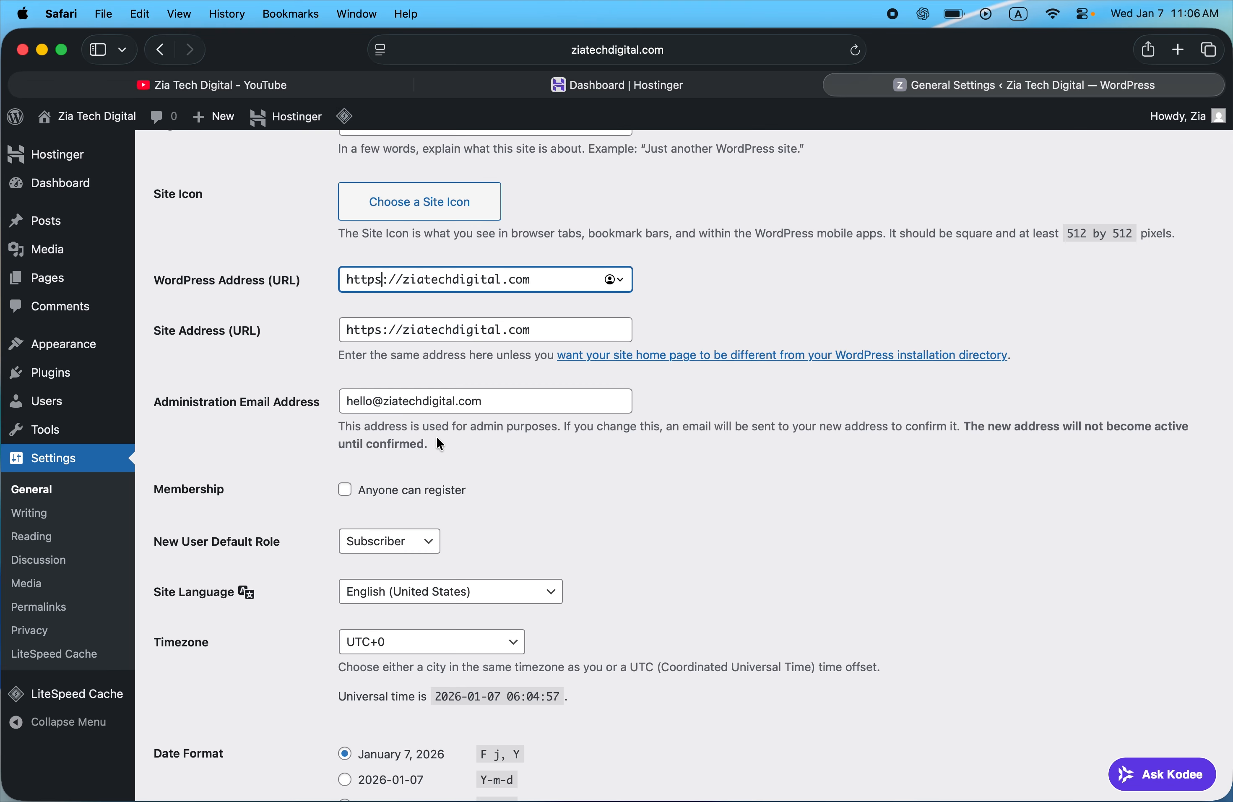
{"action": "left_click", "coordinate": [45, 614]}
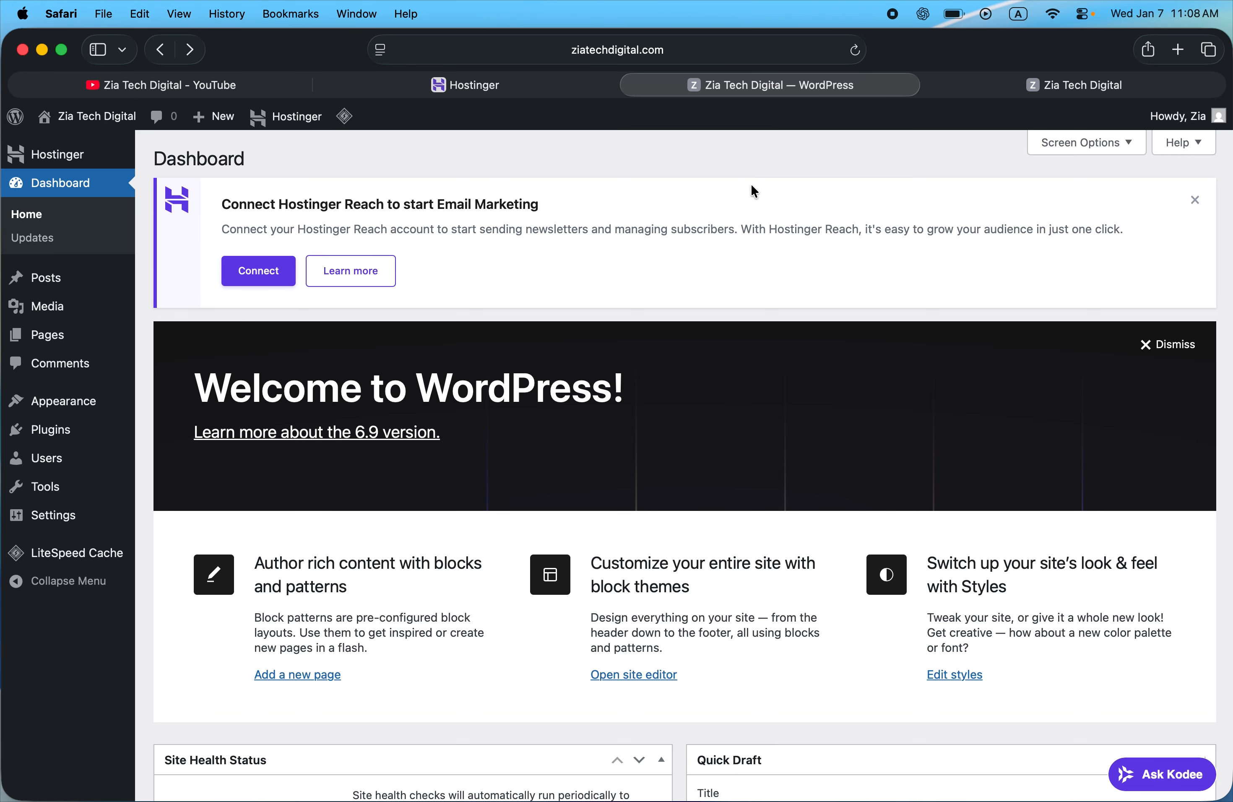
Step: Examine the live site's home page, including its default blog post and footer links
{"action": "left_click", "coordinate": [976, 88]}
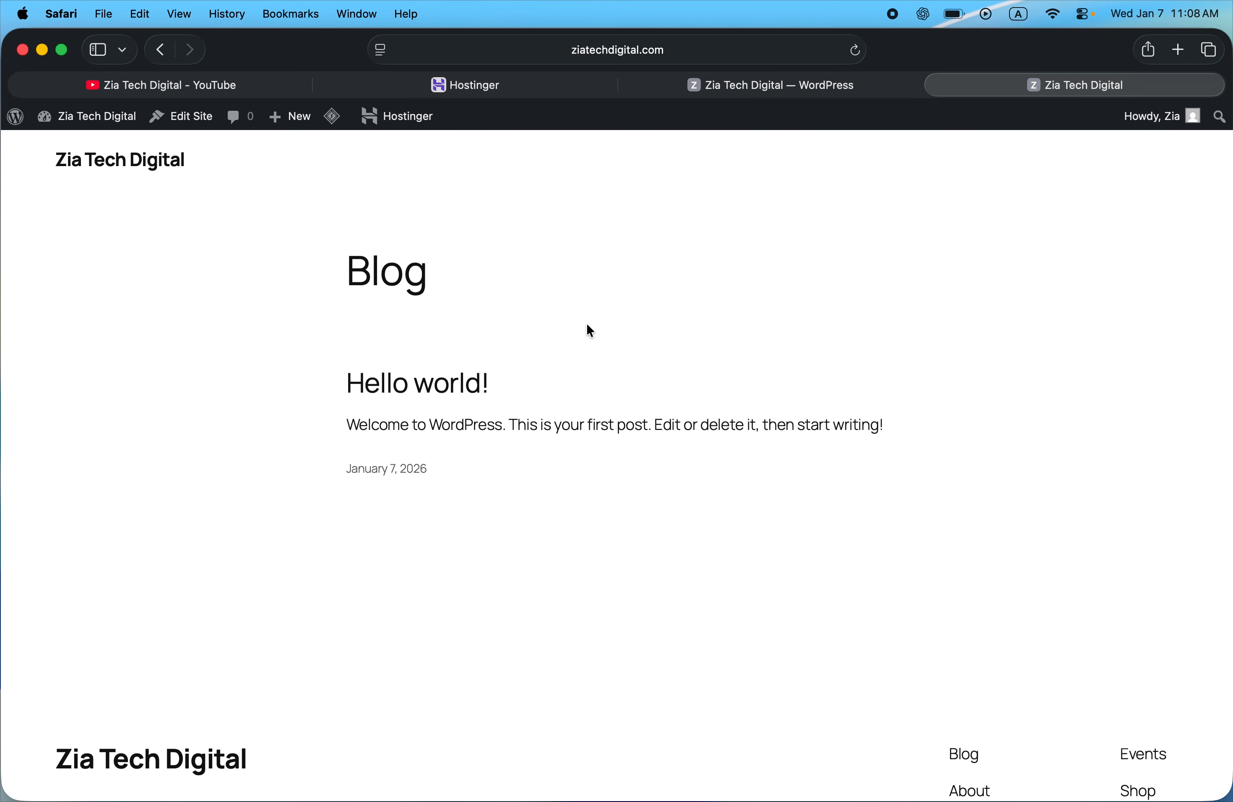
{"action": "scroll", "coordinate": [586, 328], "scroll_direction": "down", "scroll_amount": 5}
{"action": "scroll", "coordinate": [586, 328], "scroll_direction": "up", "scroll_amount": 1}
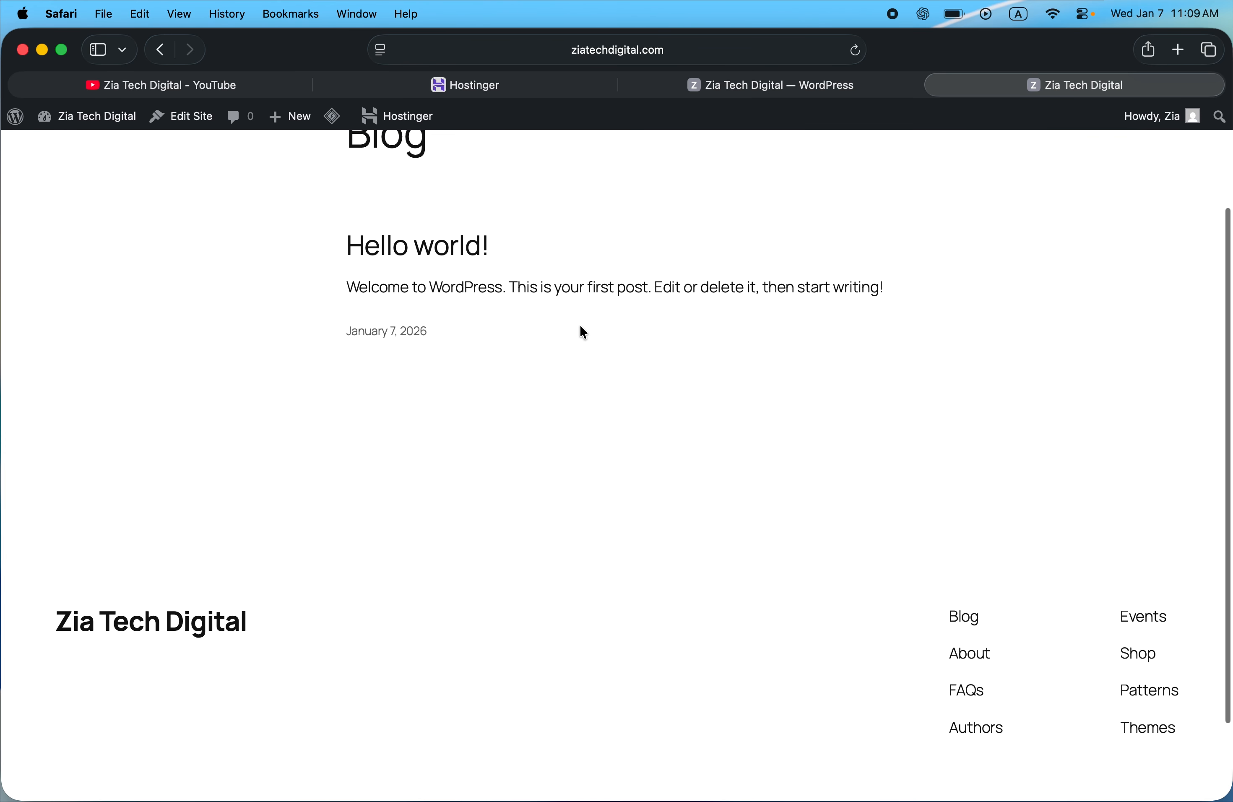
{"action": "scroll", "coordinate": [746, 361], "scroll_direction": "down", "scroll_amount": 2}
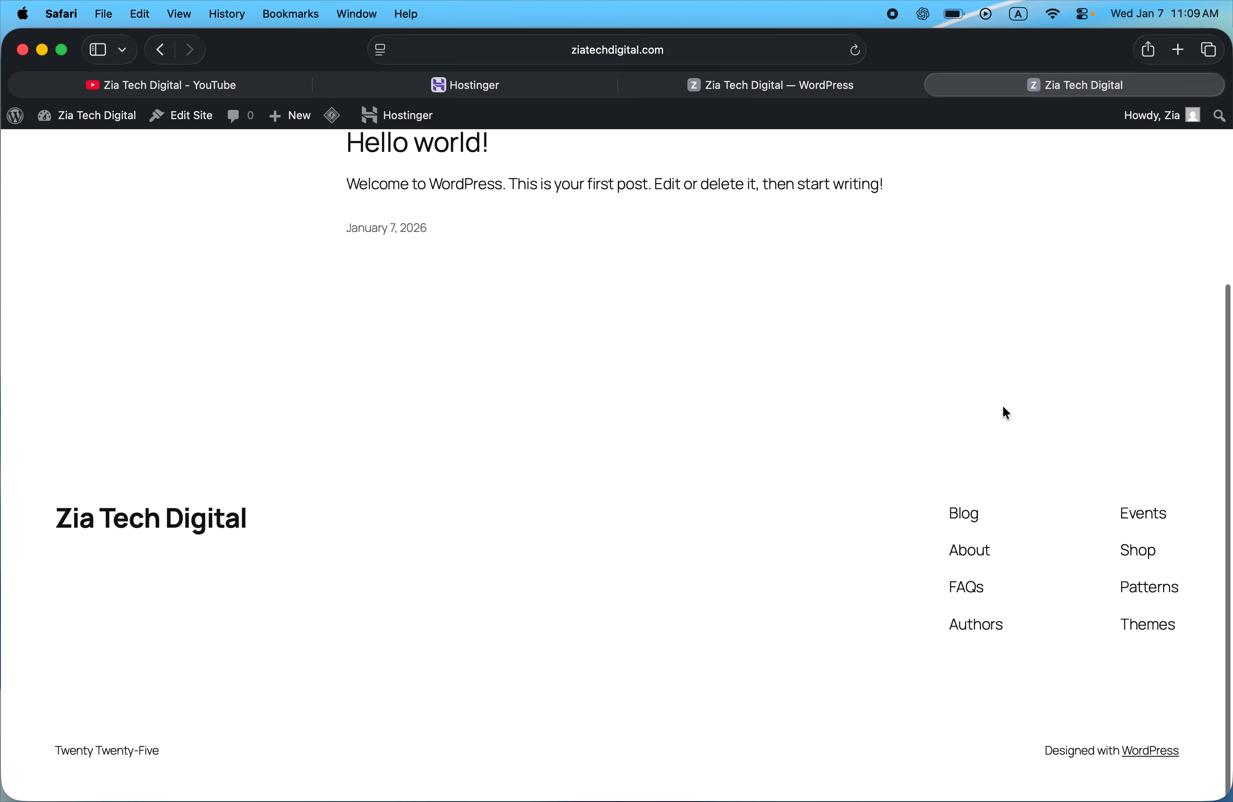
{"action": "scroll", "coordinate": [441, 512], "scroll_direction": "up", "scroll_amount": 5}
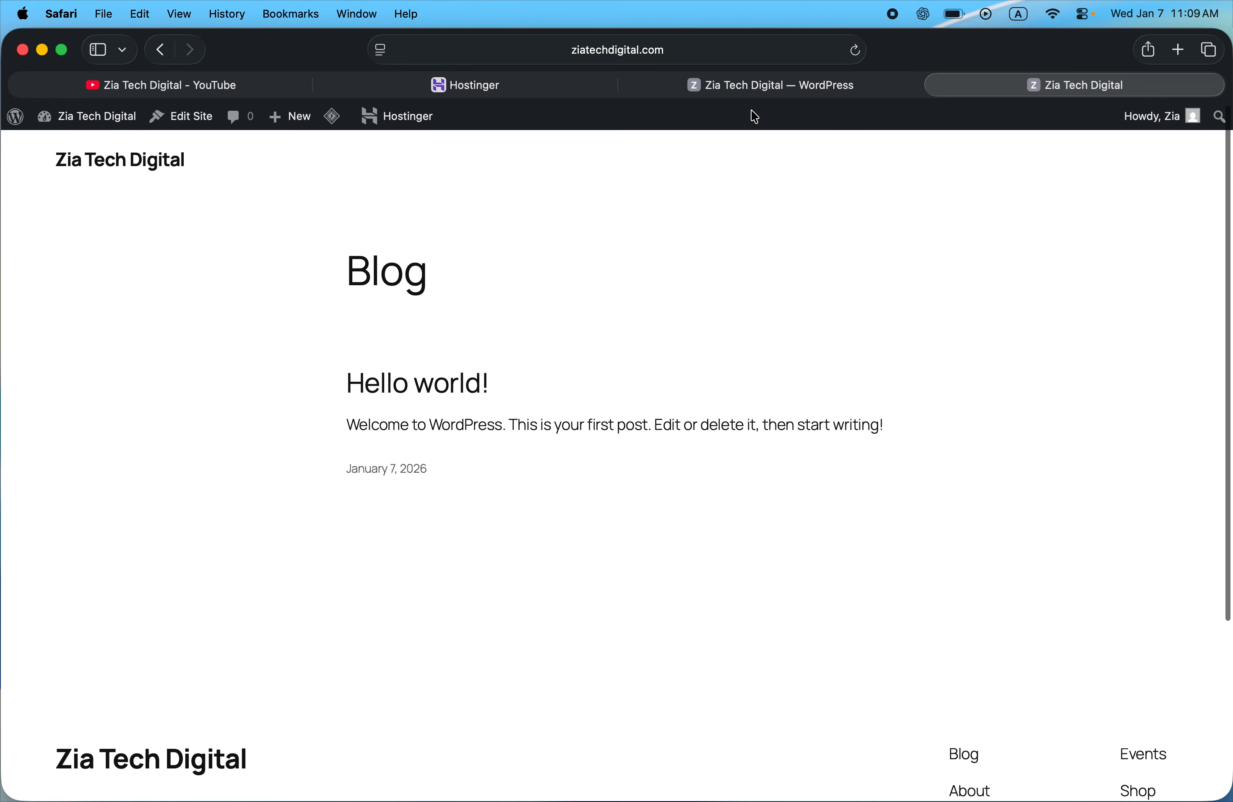
Step: Move the default "Hello world!" post to the trash in the WordPress admin
{"action": "left_click", "coordinate": [725, 89]}
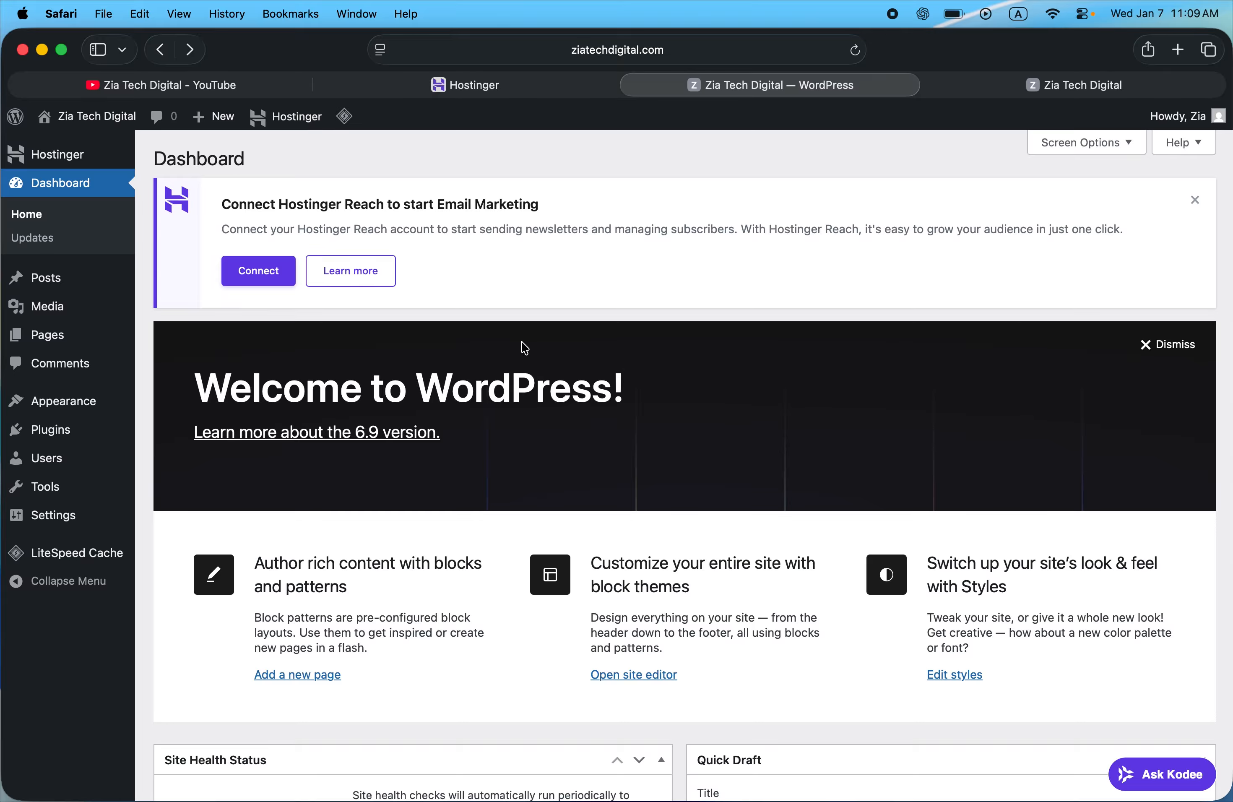
{"action": "left_click", "coordinate": [55, 281]}
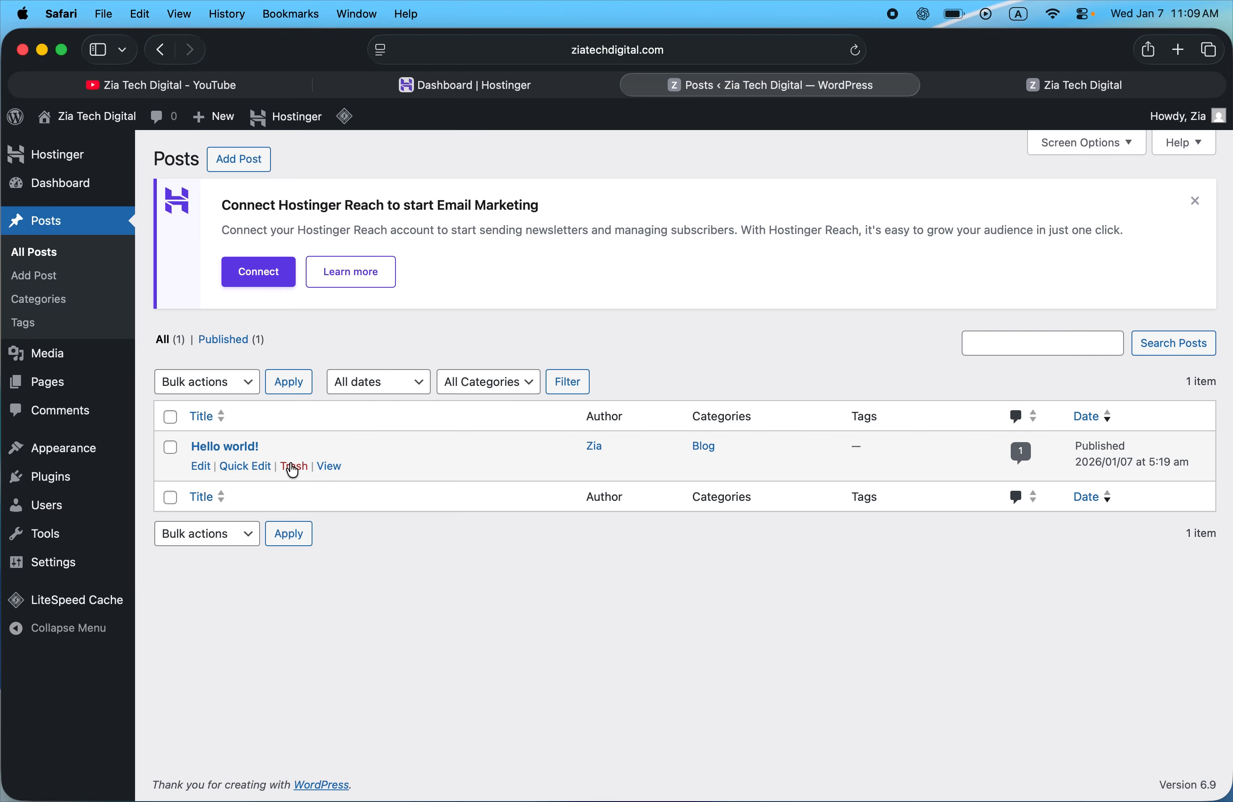
{"action": "left_click", "coordinate": [294, 468]}
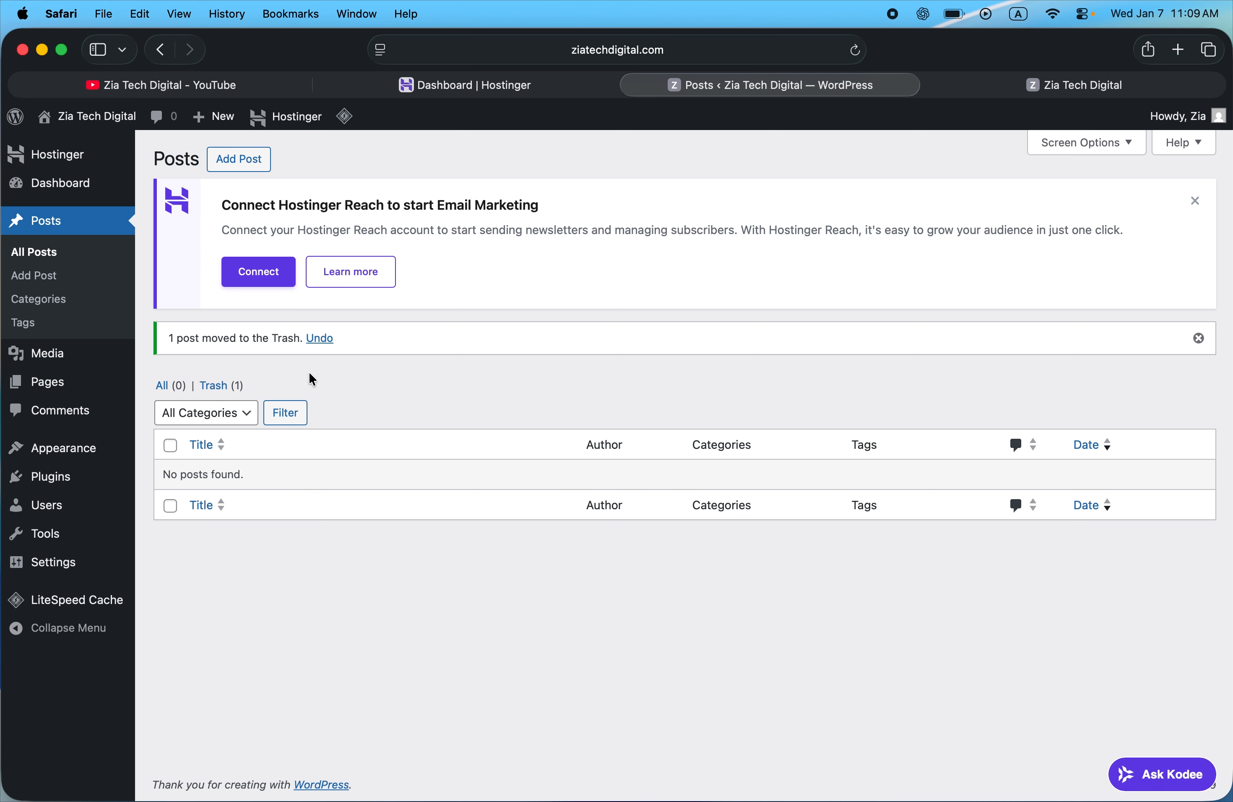
Step: Move the draft Privacy Policy page to the trash
{"action": "mouse_move", "coordinate": [67, 384]}
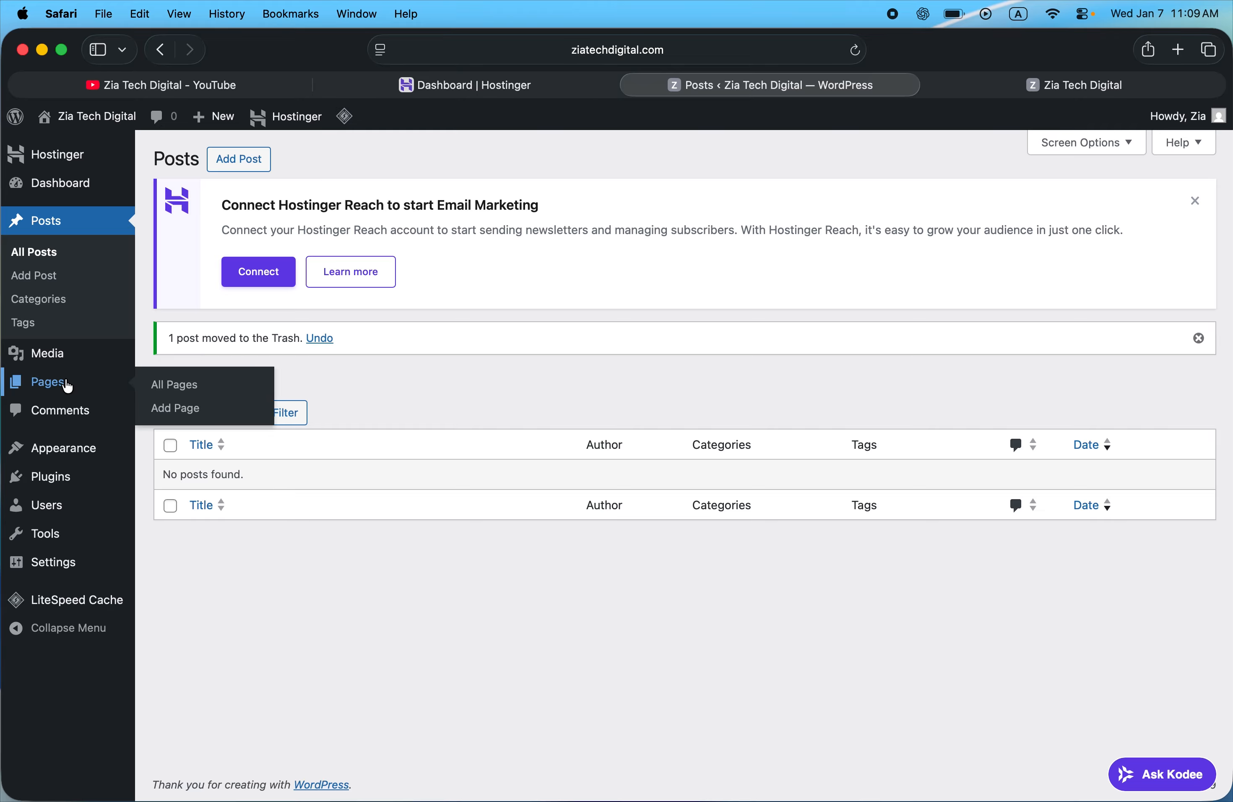
{"action": "left_click", "coordinate": [178, 385]}
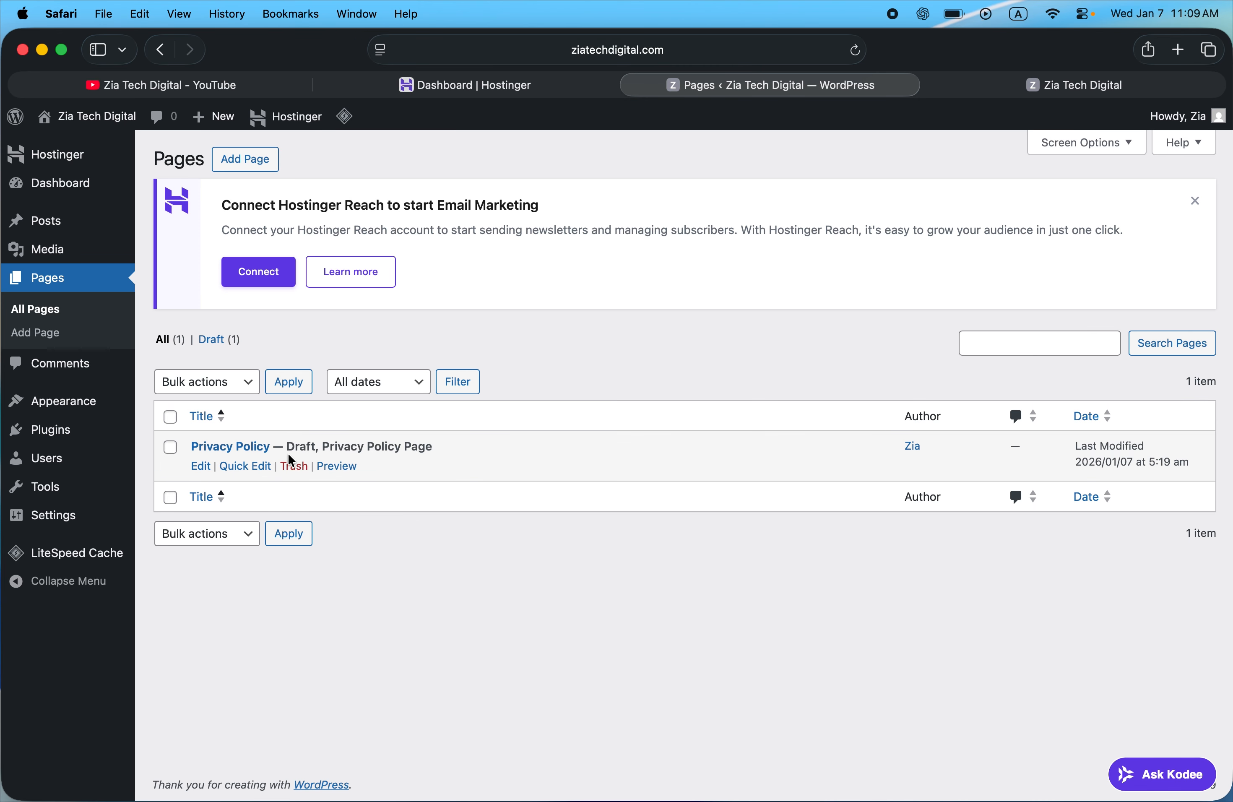
{"action": "left_click", "coordinate": [294, 466]}
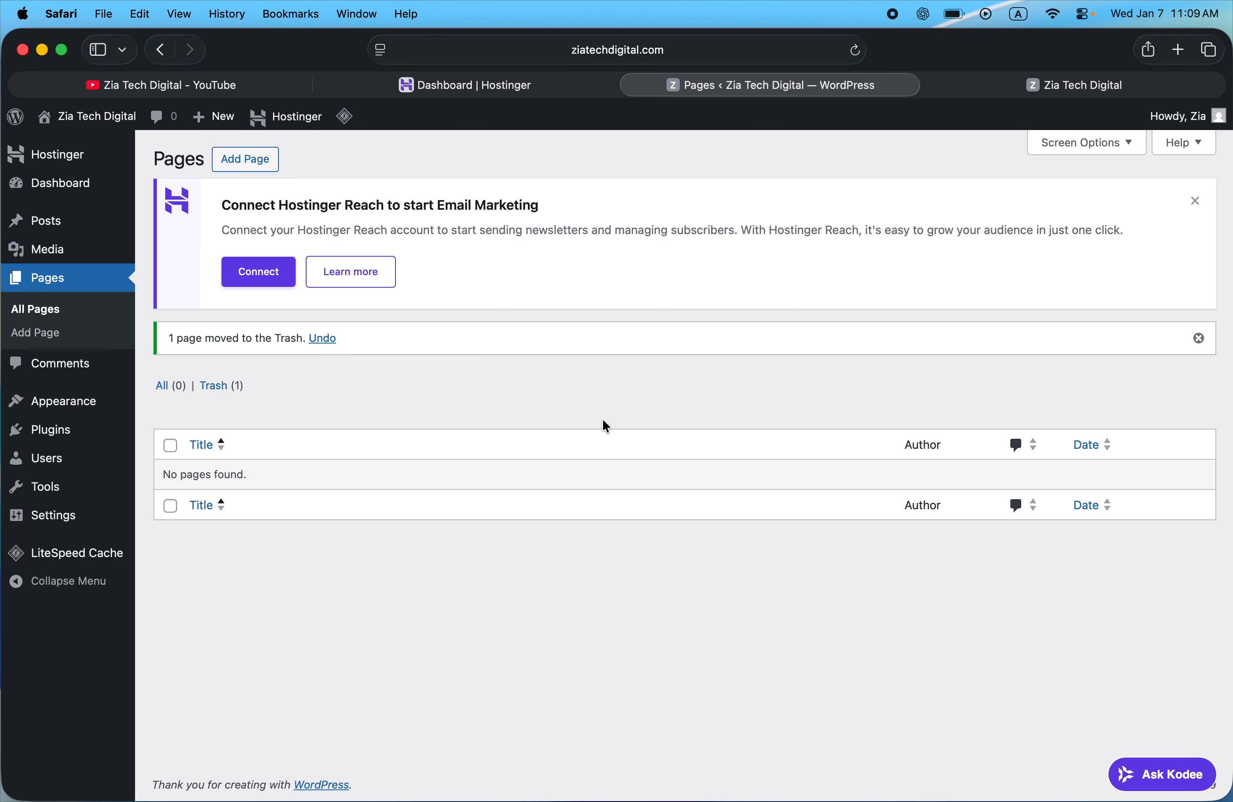
Step: Deactivate all installed plugins, the four Hostinger plugins and LiteSpeed Cache, with one bulk action
{"action": "mouse_move", "coordinate": [19, 432]}
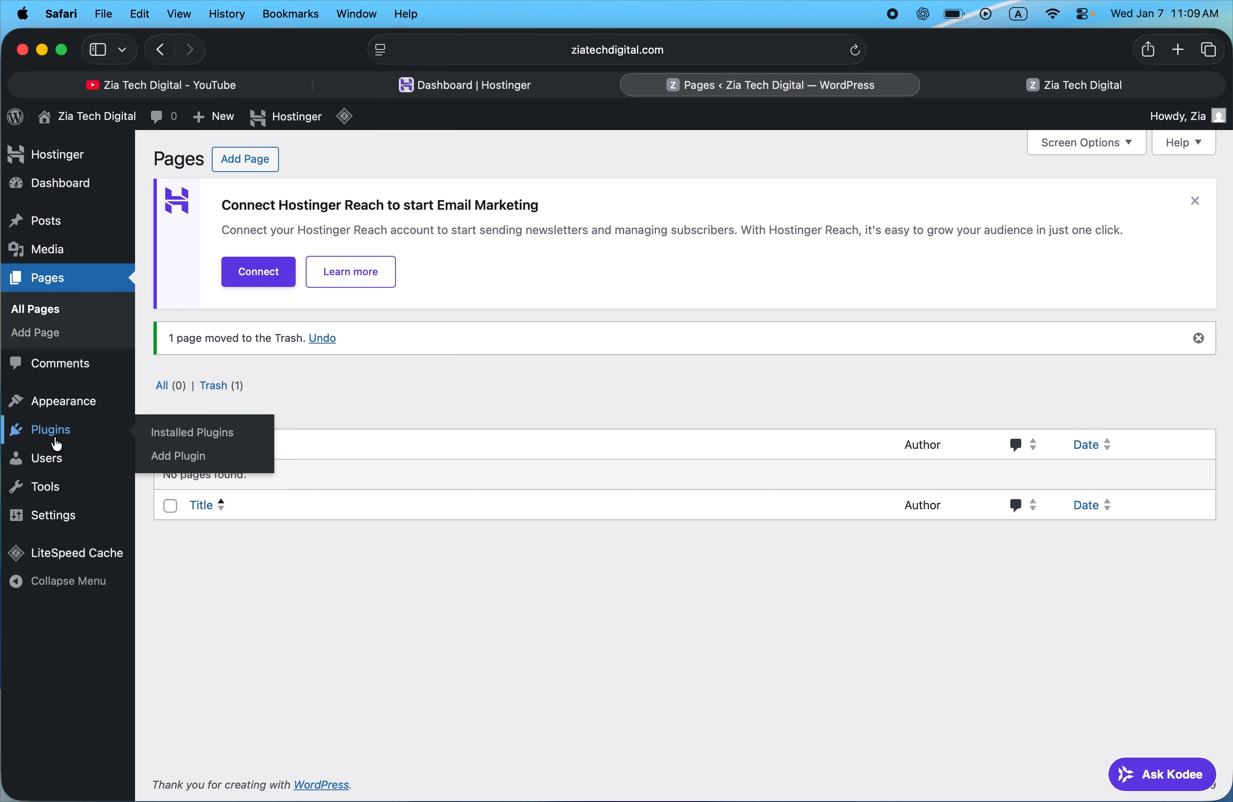
{"action": "left_click", "coordinate": [168, 433]}
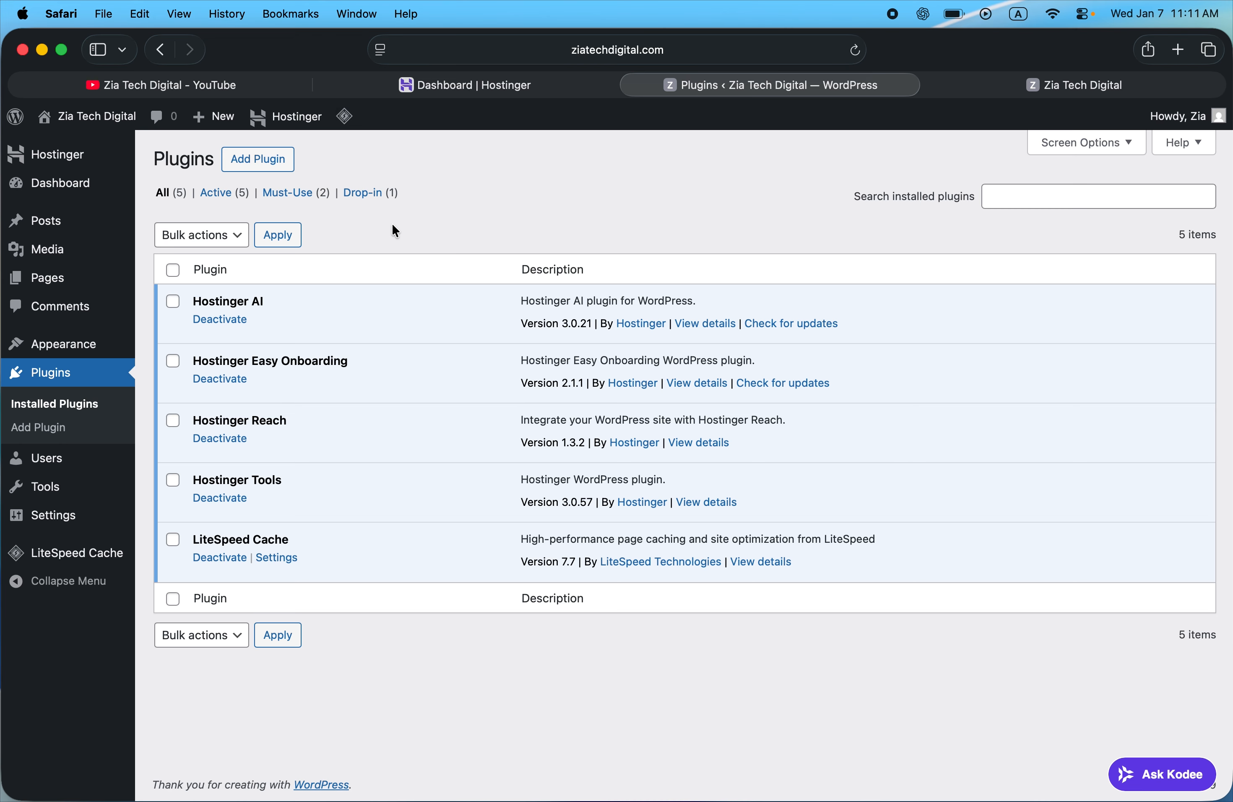
{"action": "left_click", "coordinate": [173, 271]}
{"action": "left_click", "coordinate": [204, 242]}
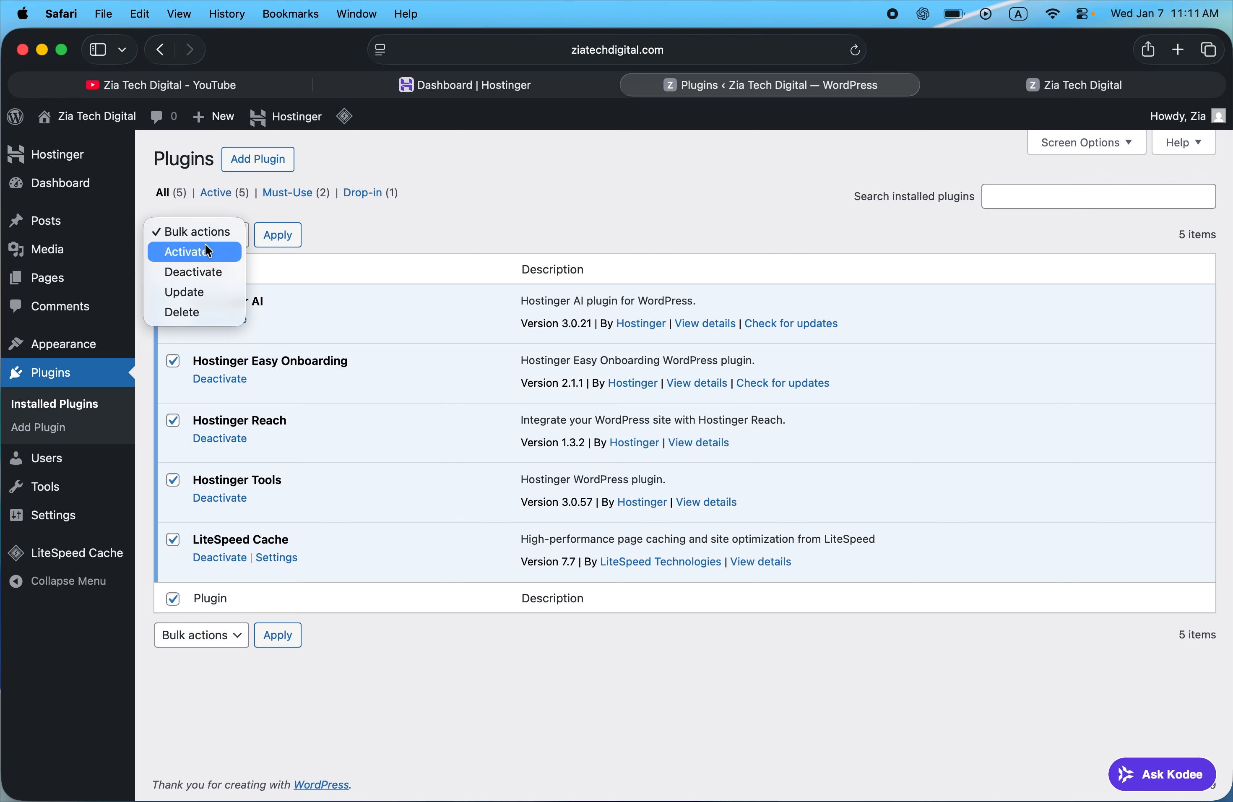
{"action": "left_click", "coordinate": [210, 275]}
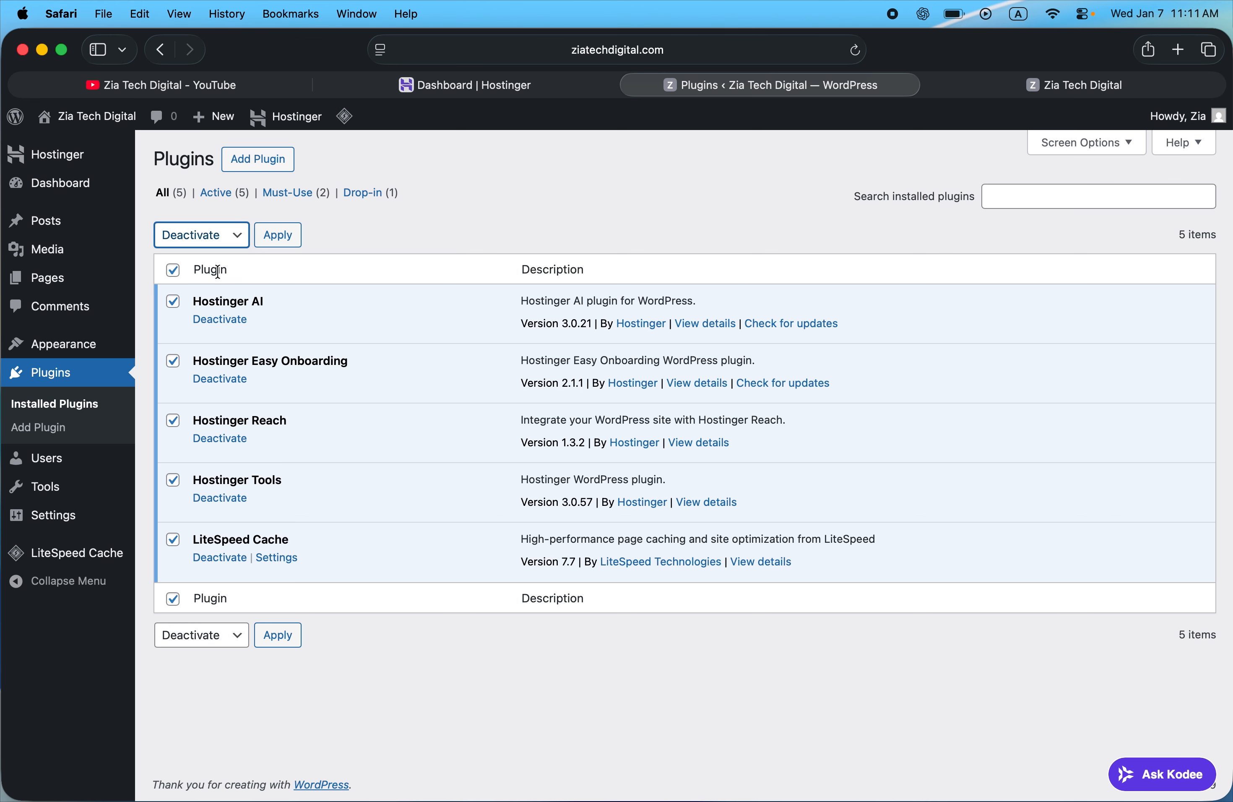
{"action": "left_click", "coordinate": [270, 246]}
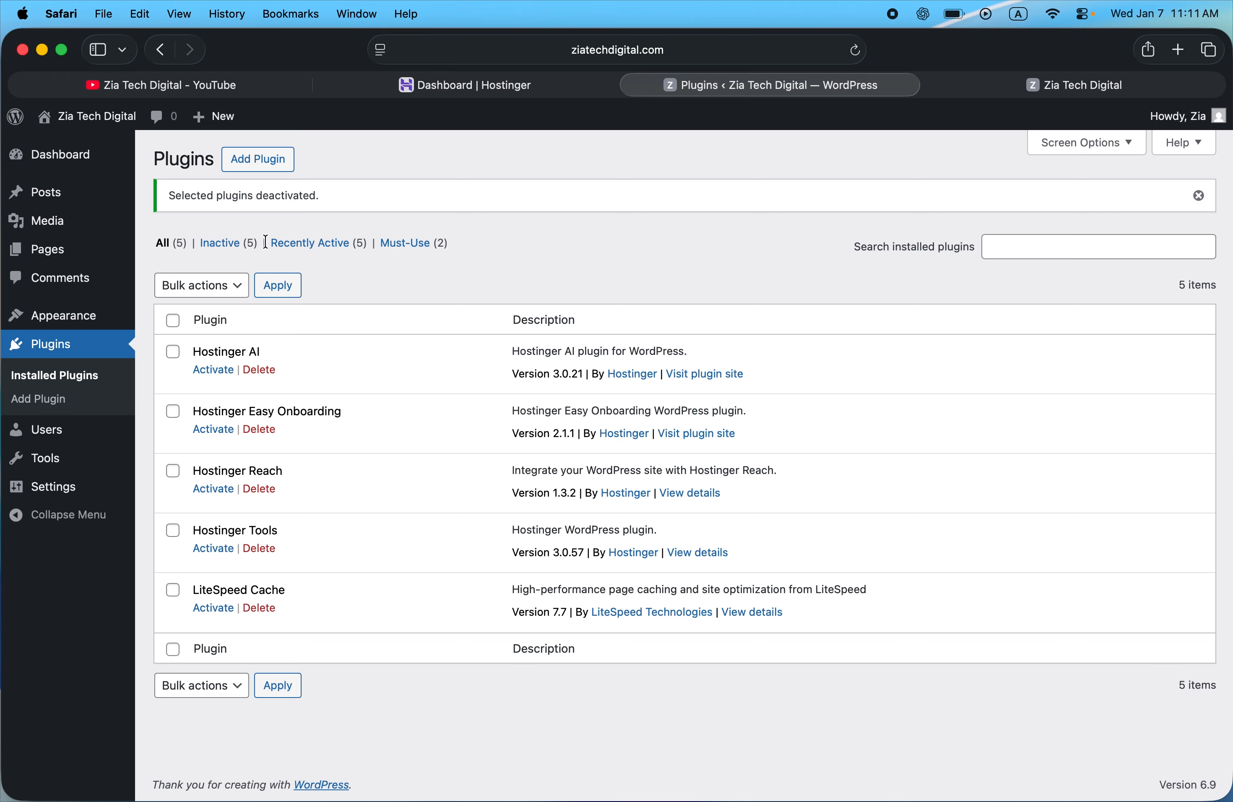
Step: Bulk-delete all the deactivated plugins together with their data and confirm the deletion
{"action": "left_click", "coordinate": [173, 321]}
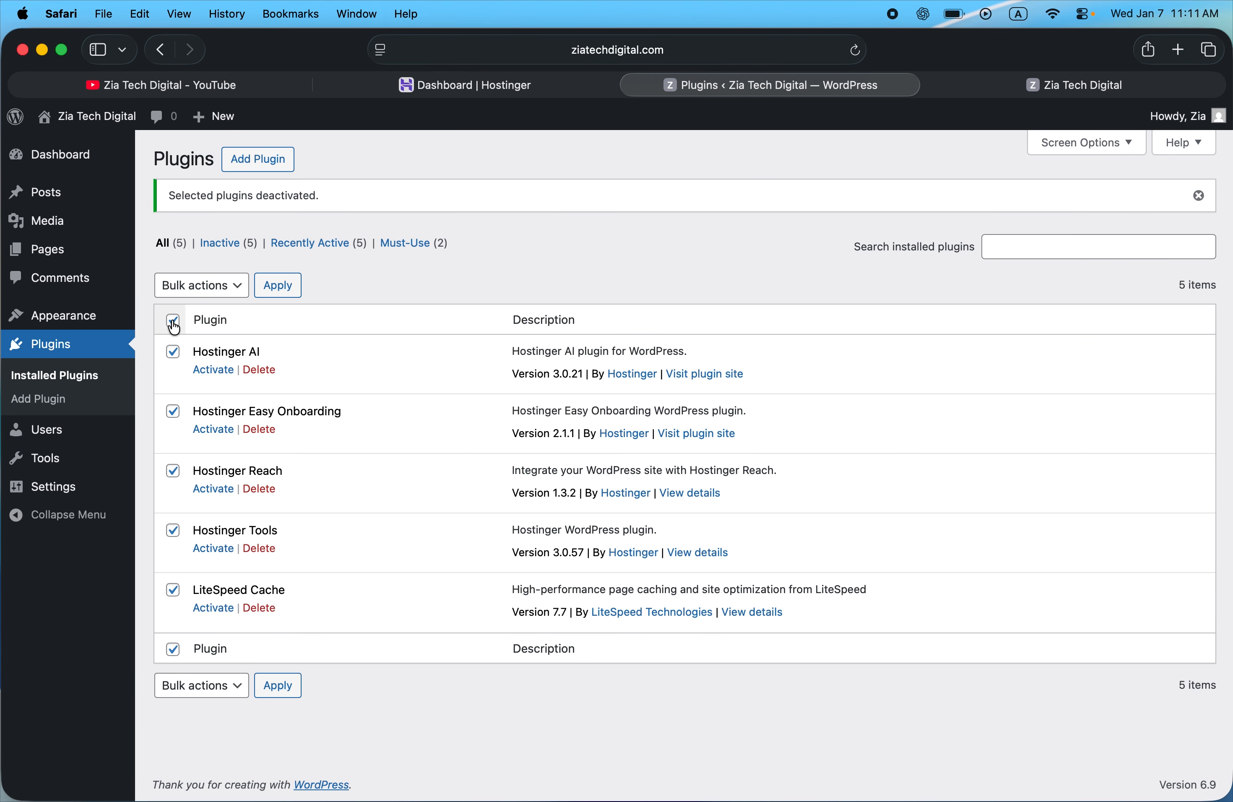
{"action": "left_click", "coordinate": [220, 293]}
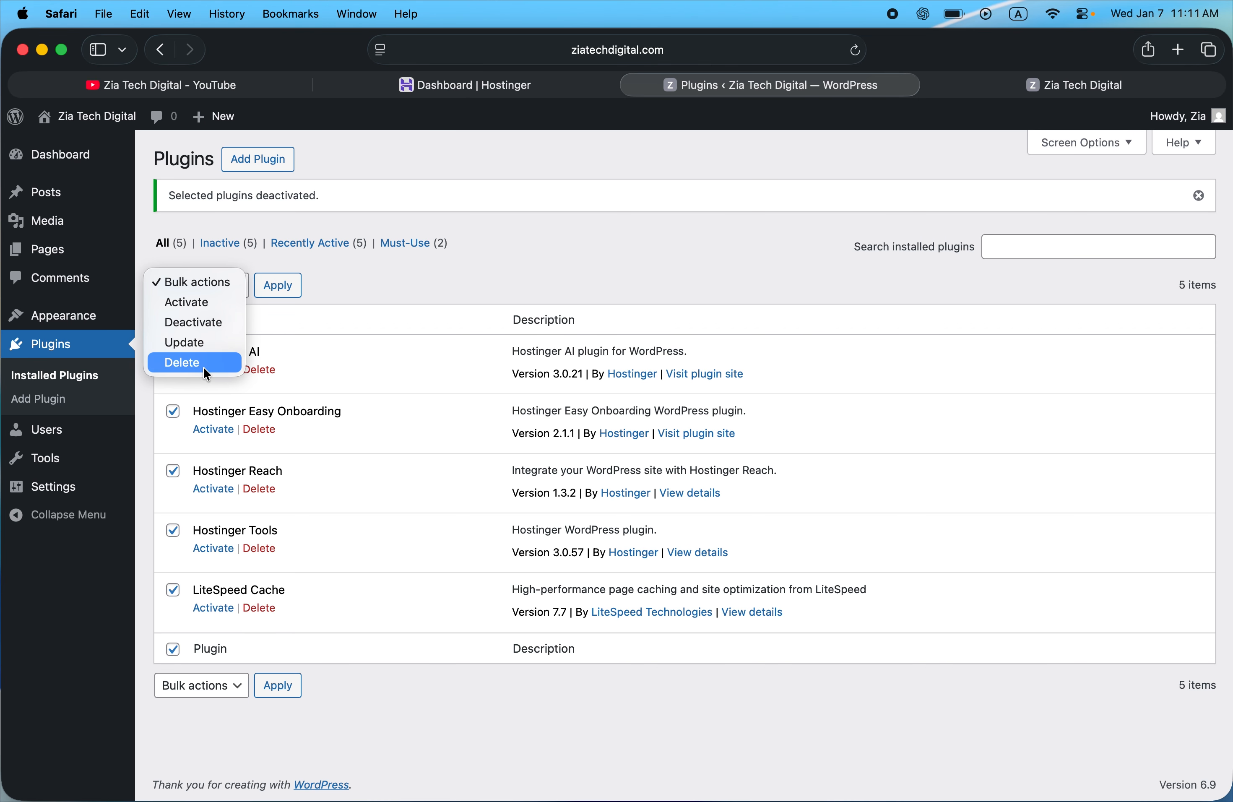
{"action": "left_click", "coordinate": [167, 364]}
{"action": "left_click", "coordinate": [291, 285]}
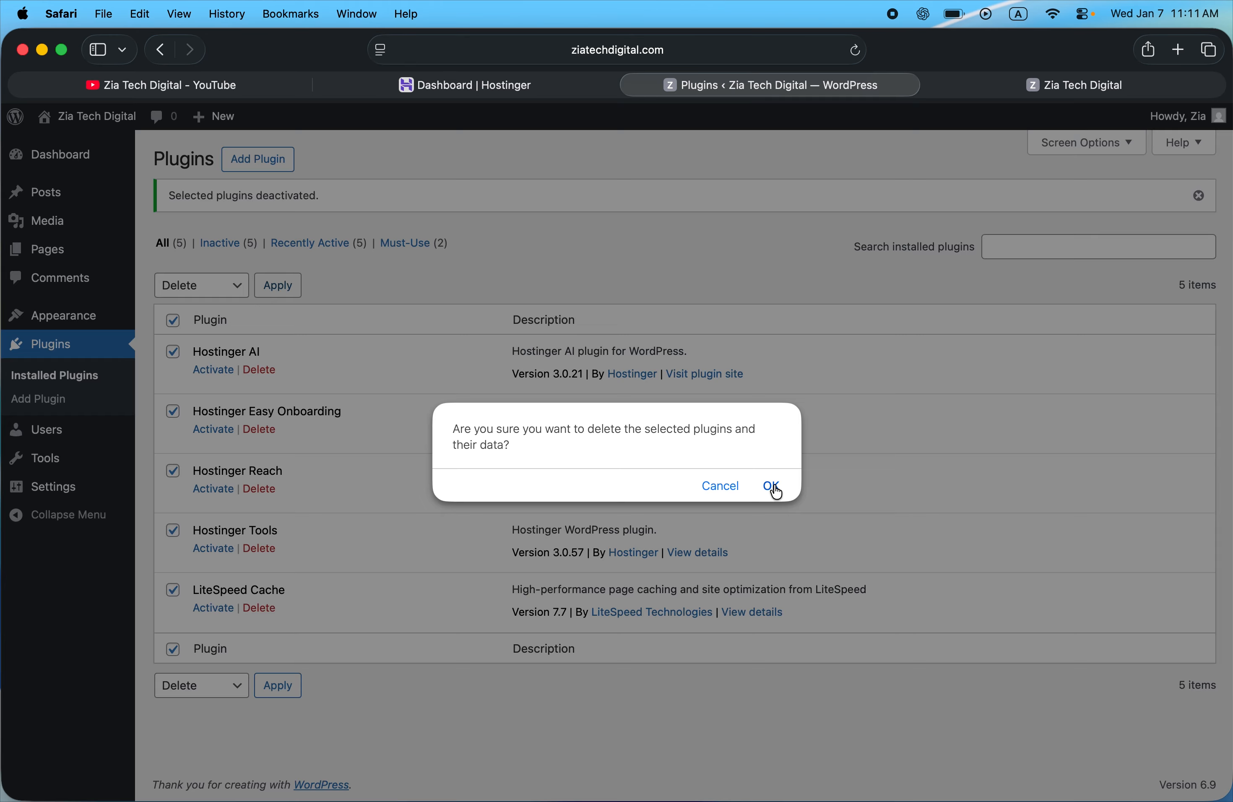
{"action": "left_click", "coordinate": [773, 487]}
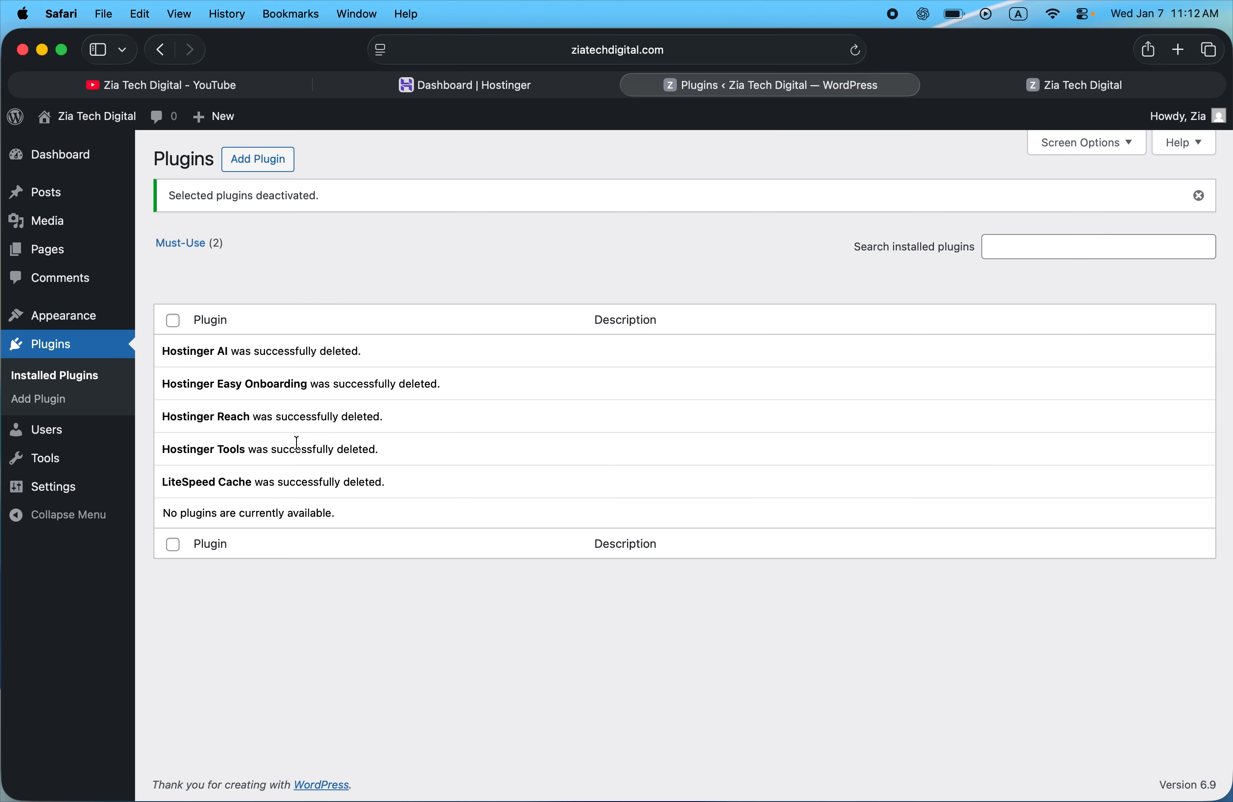
Step: Return to the WordPress dashboard, and check the live site's full web address for the https prefix
{"action": "mouse_move", "coordinate": [61, 487]}
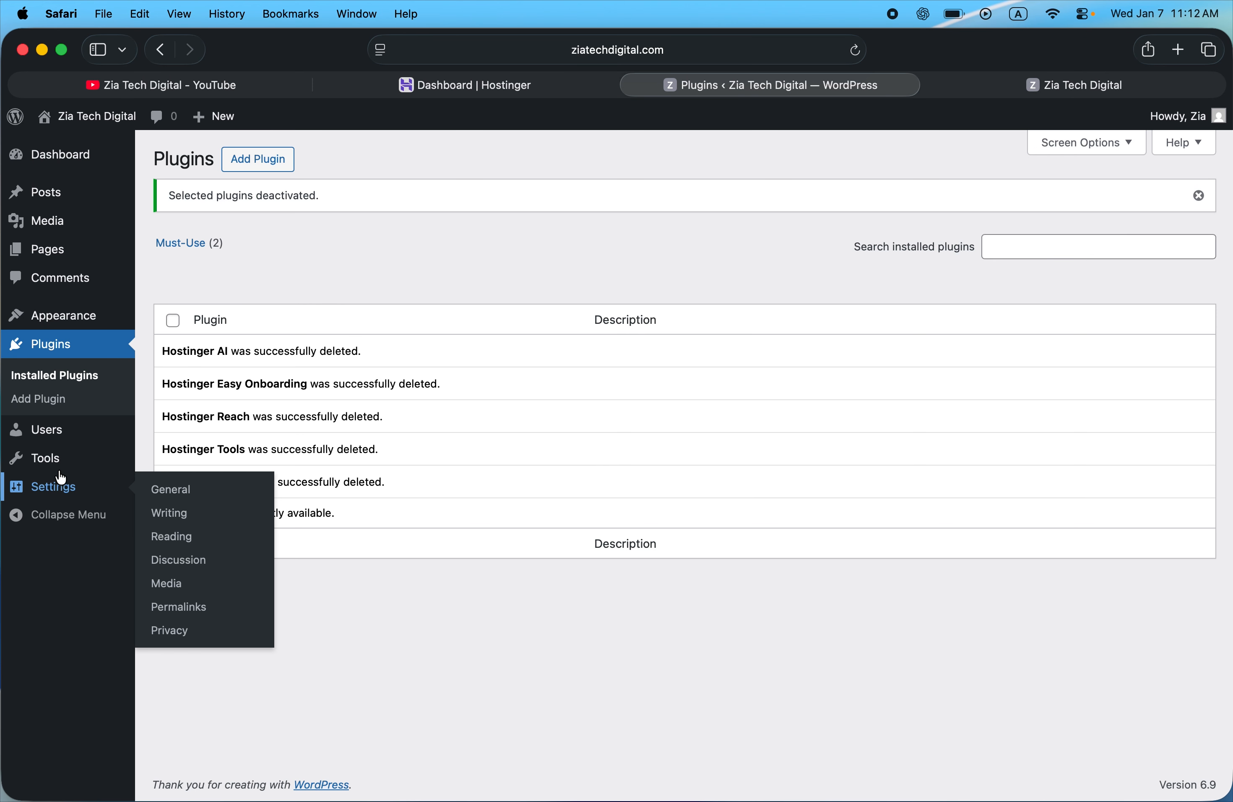
{"action": "left_click", "coordinate": [57, 159]}
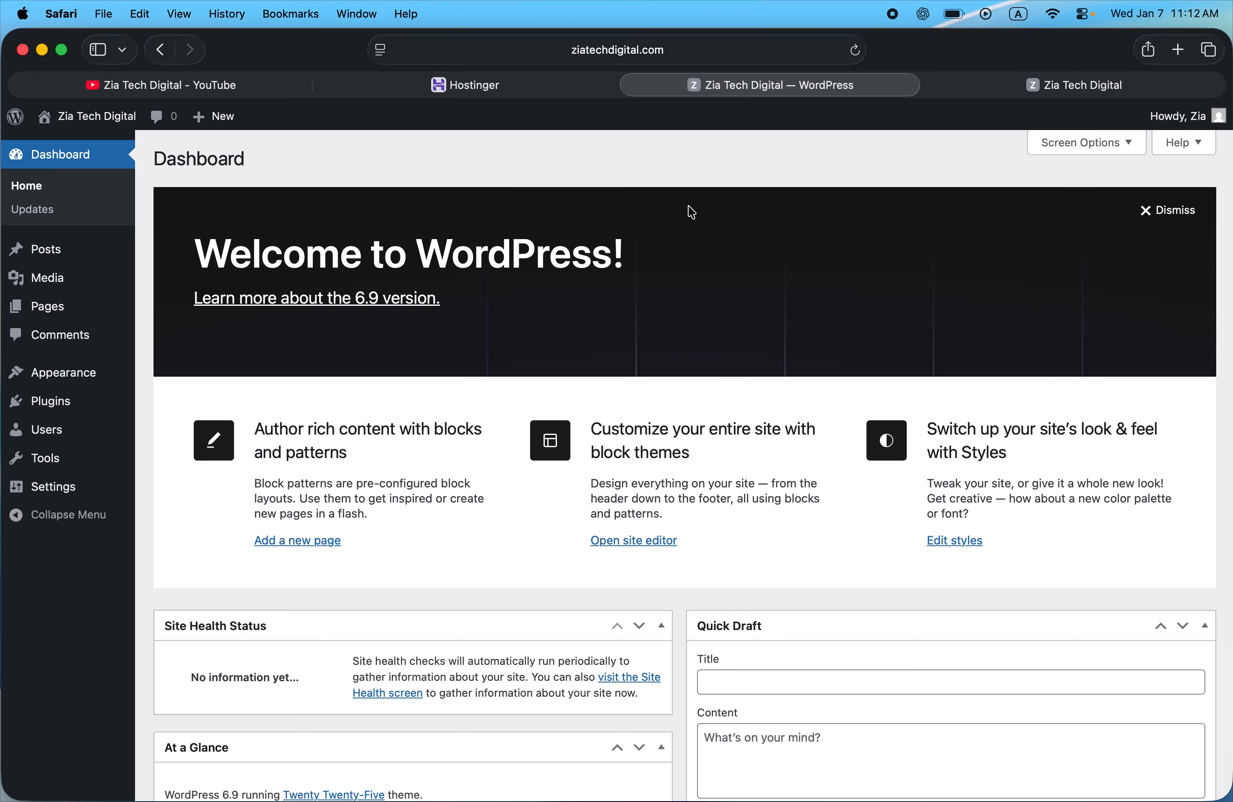
{"action": "left_click", "coordinate": [989, 87]}
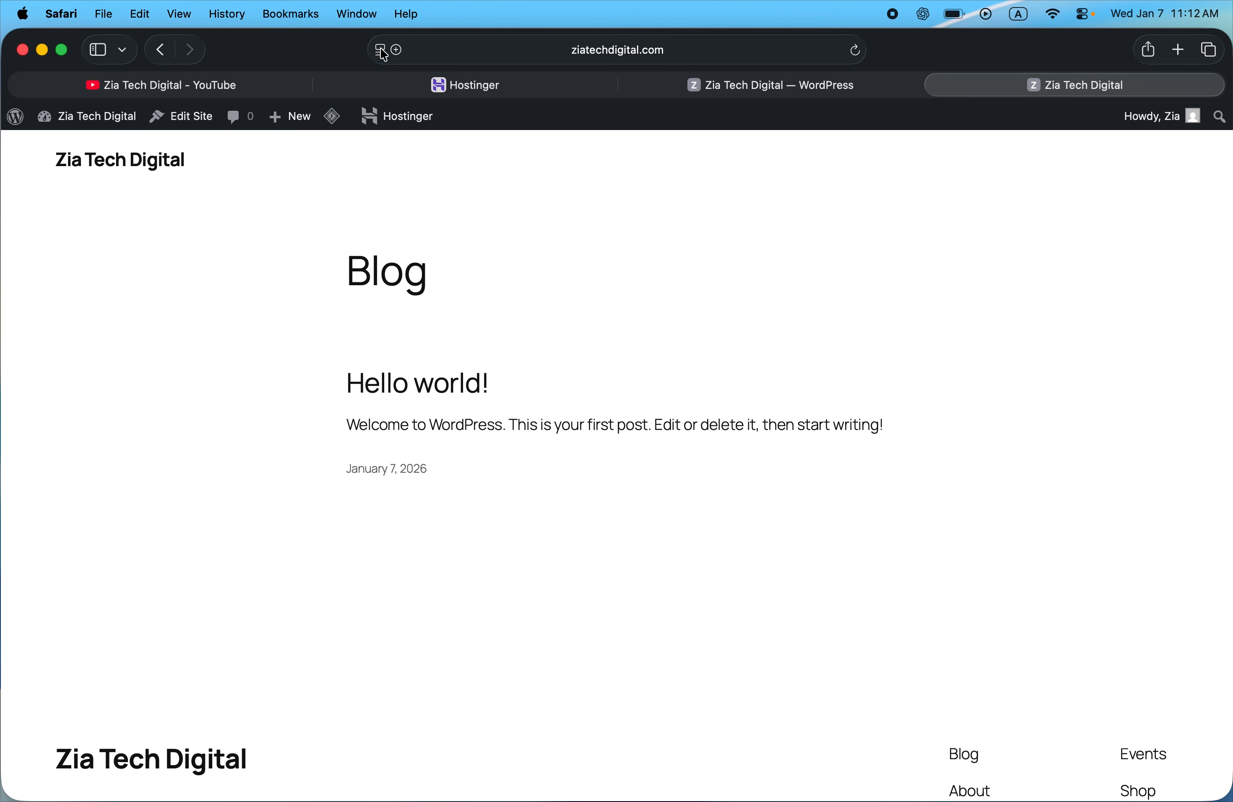
{"action": "left_click", "coordinate": [578, 50]}
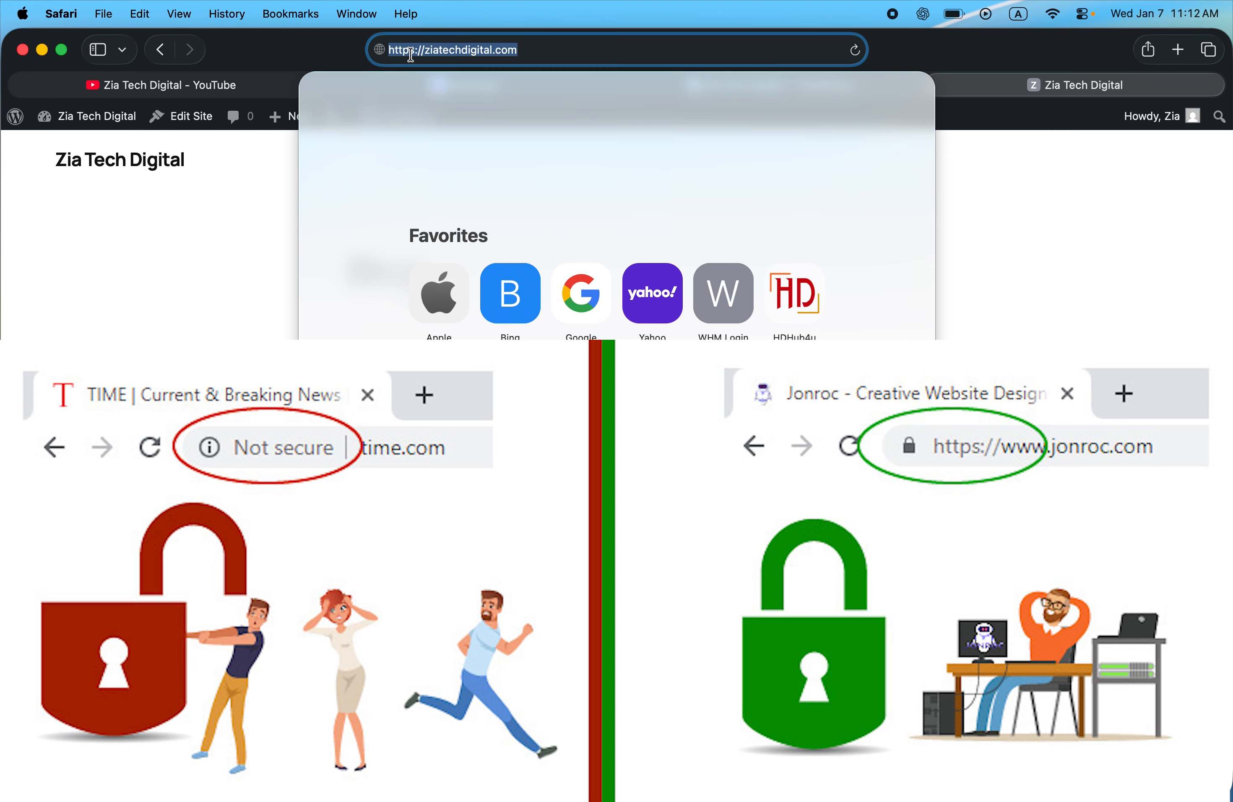
{"action": "left_click", "coordinate": [260, 215]}
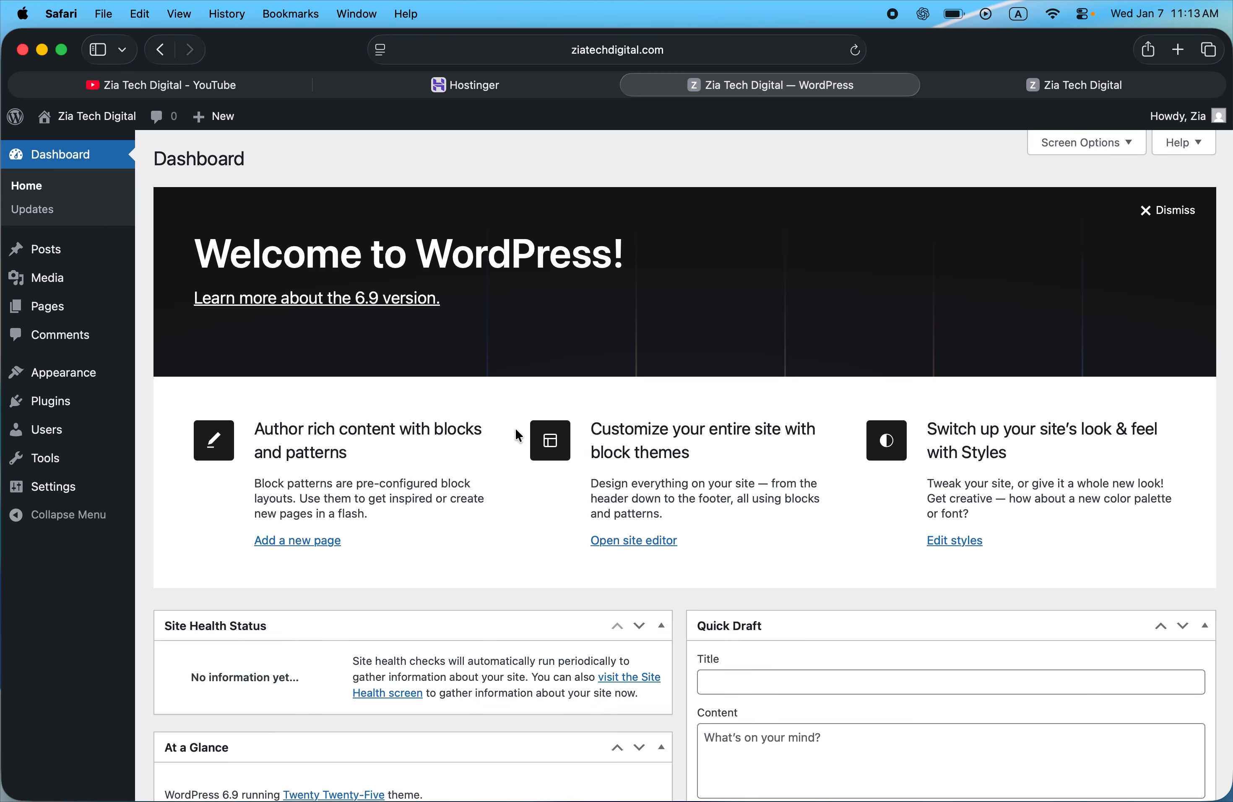
Step: Find the Astra theme among the popular WordPress themes, install it and activate it on the site
{"action": "mouse_move", "coordinate": [88, 371]}
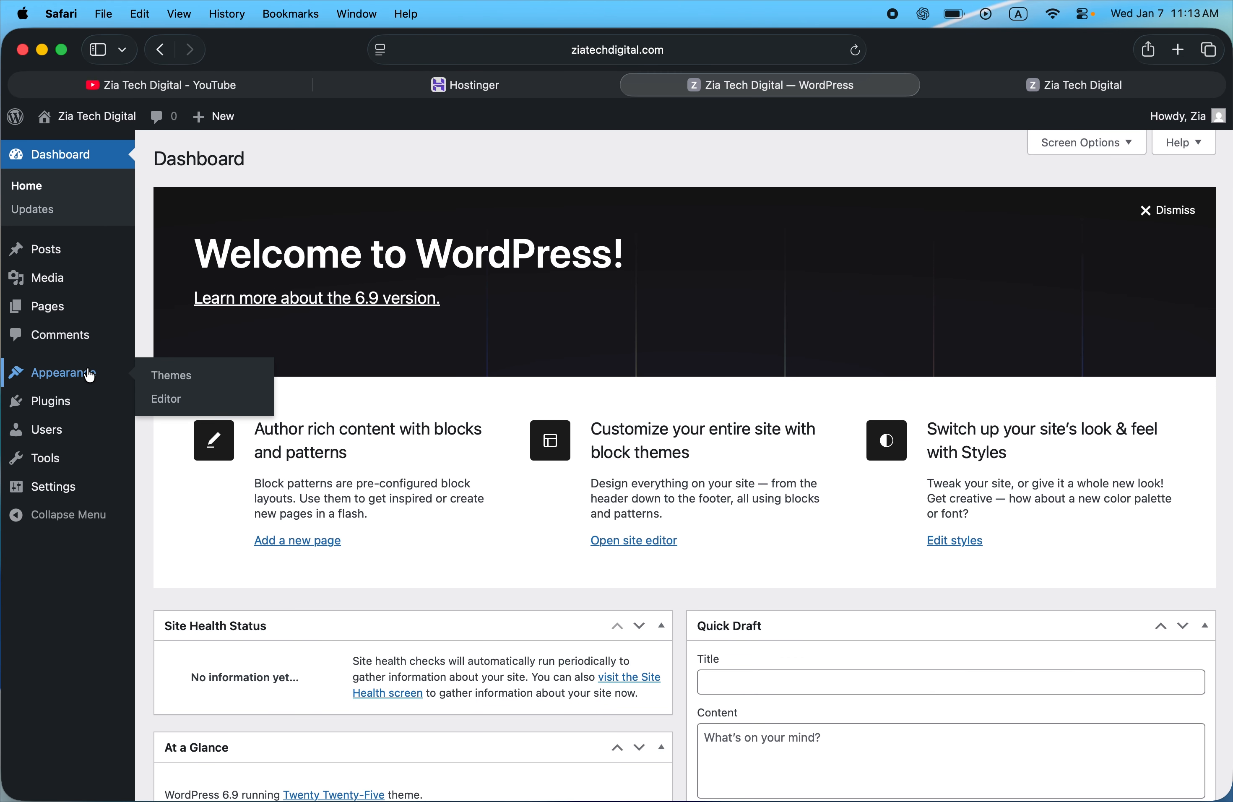
{"action": "left_click", "coordinate": [170, 376]}
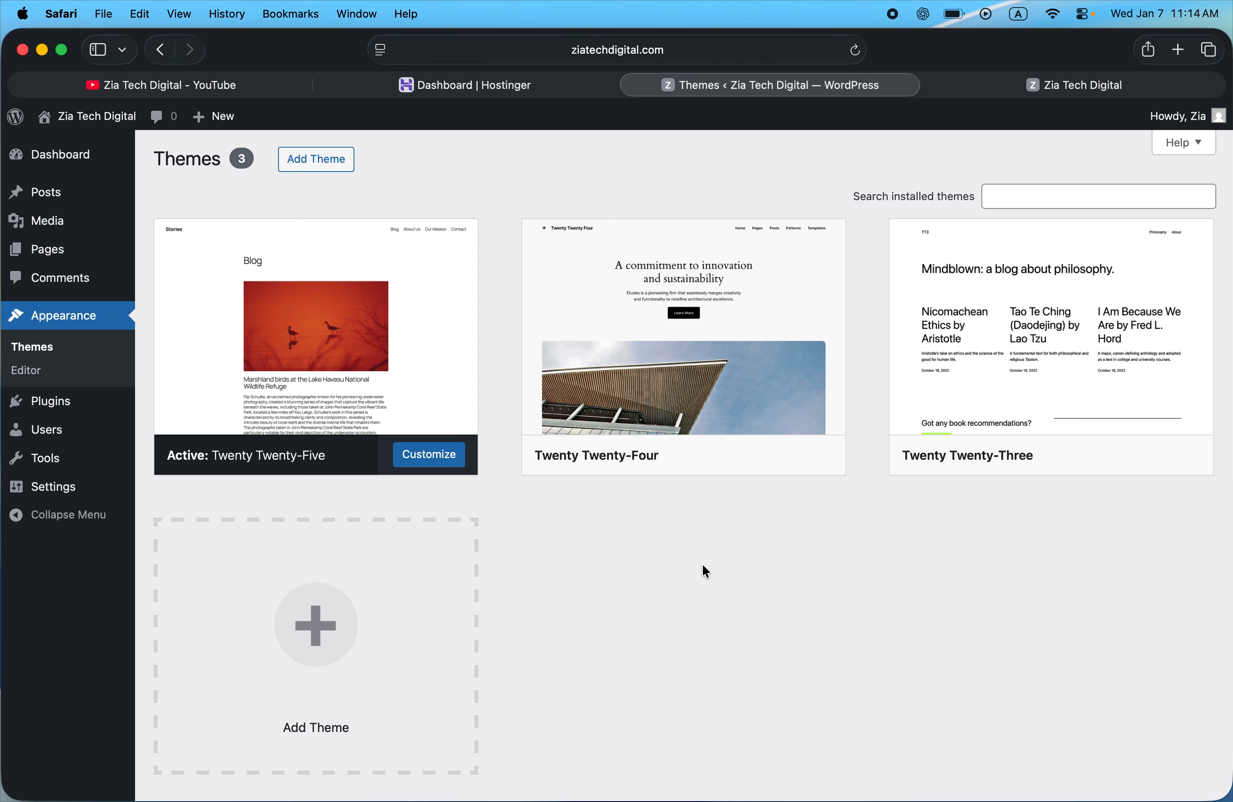
{"action": "left_click", "coordinate": [325, 165]}
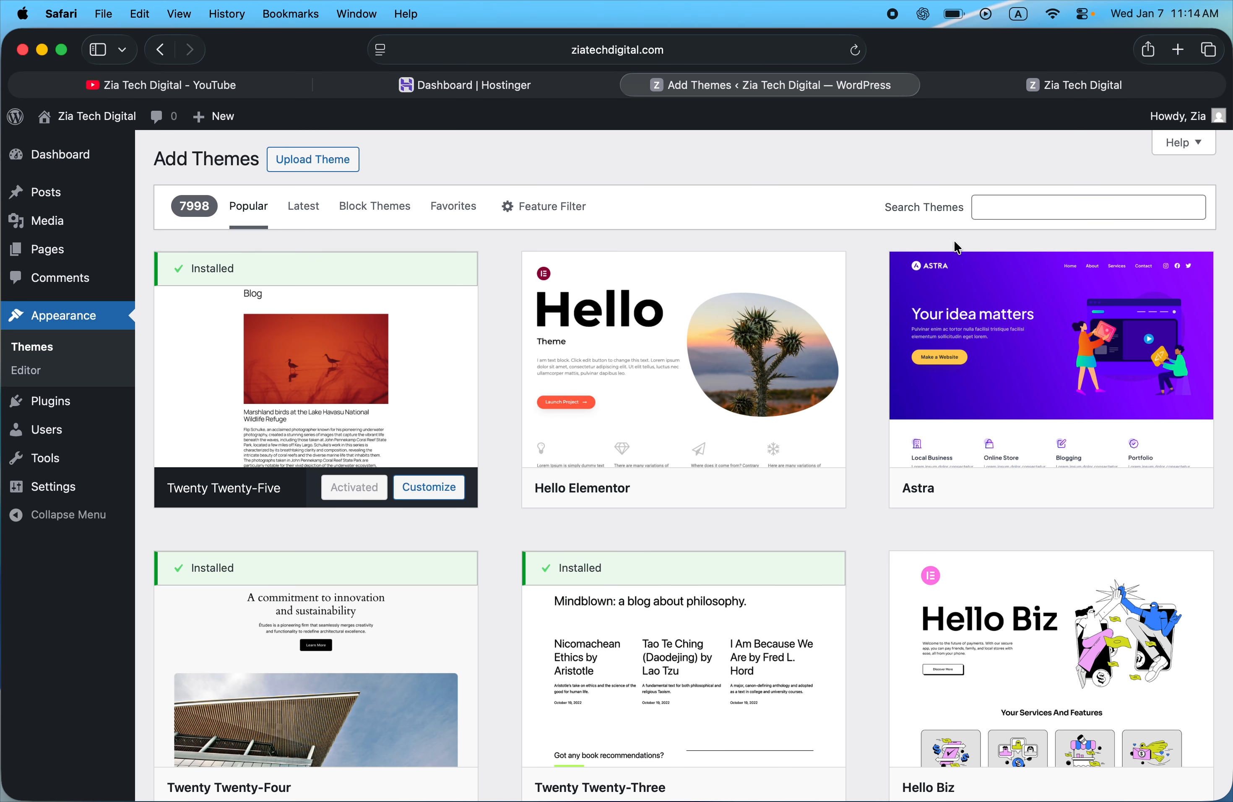
{"action": "mouse_move", "coordinate": [1015, 348]}
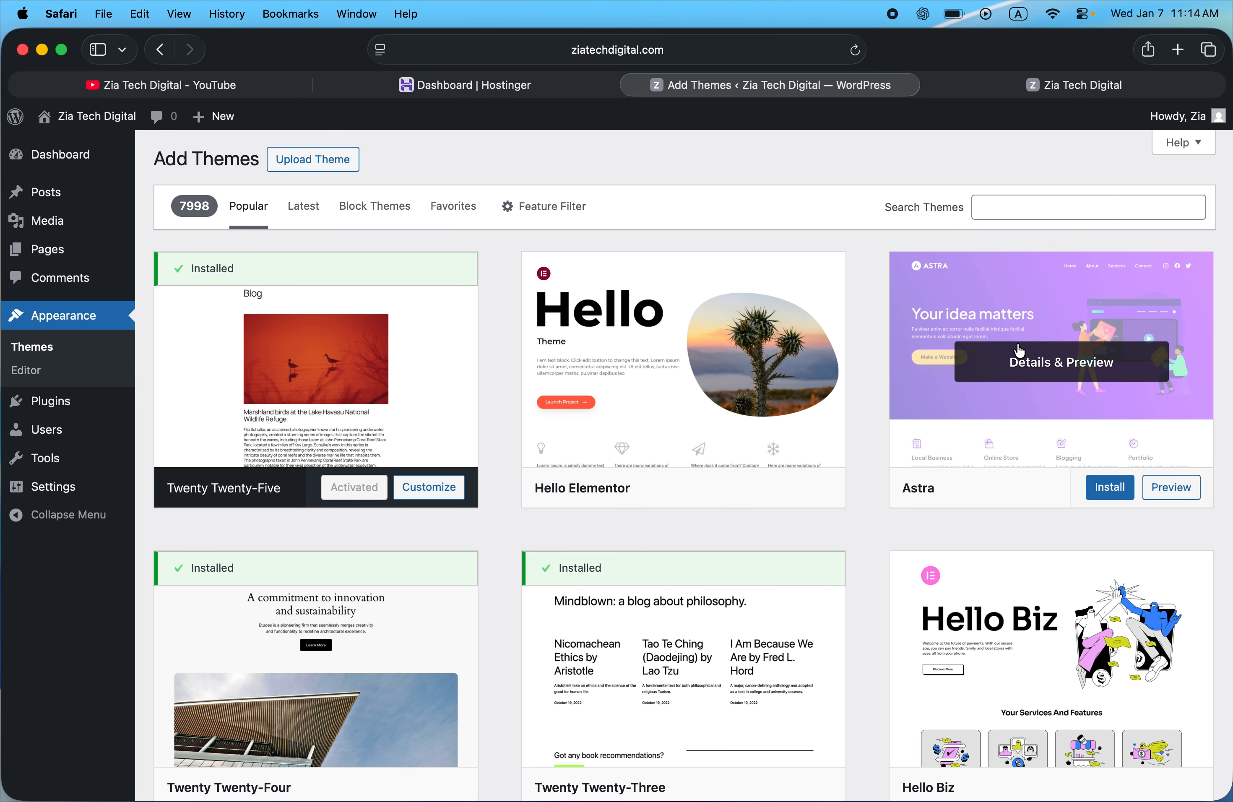
{"action": "left_click", "coordinate": [1108, 476]}
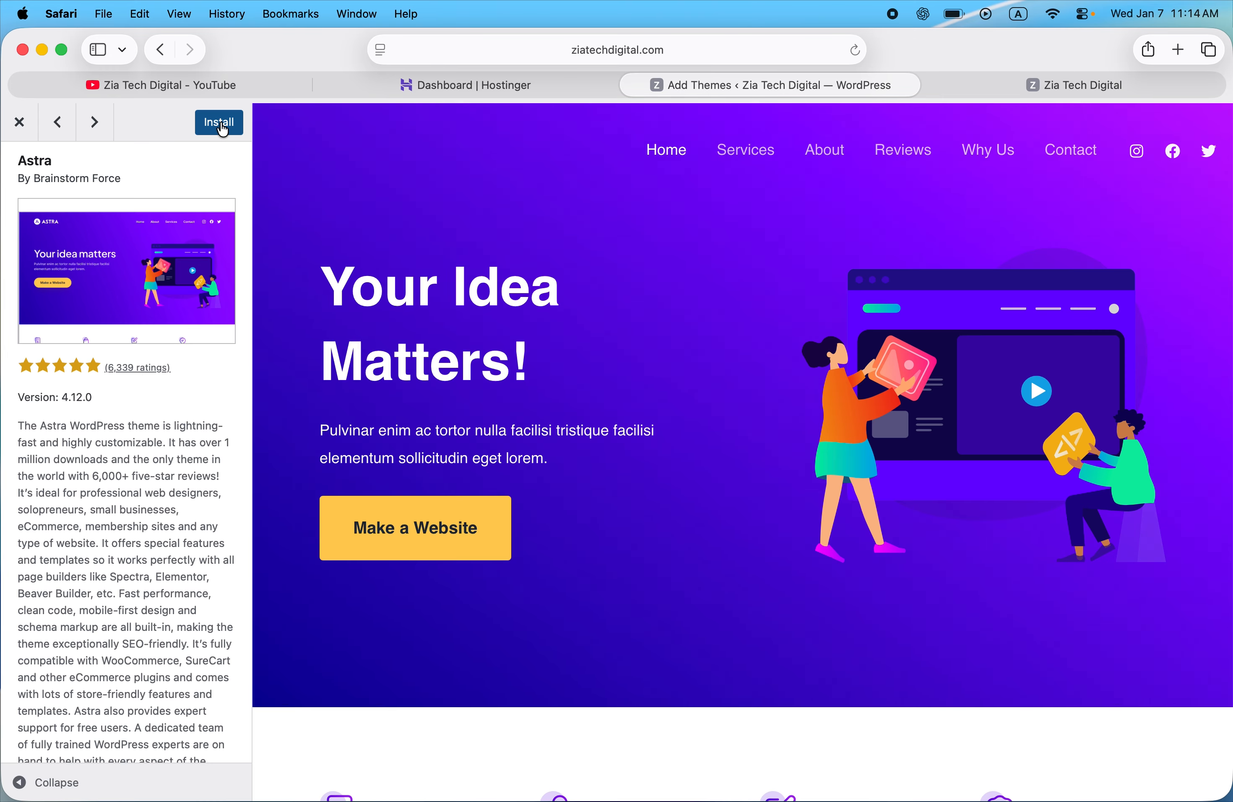
{"action": "left_click", "coordinate": [221, 134]}
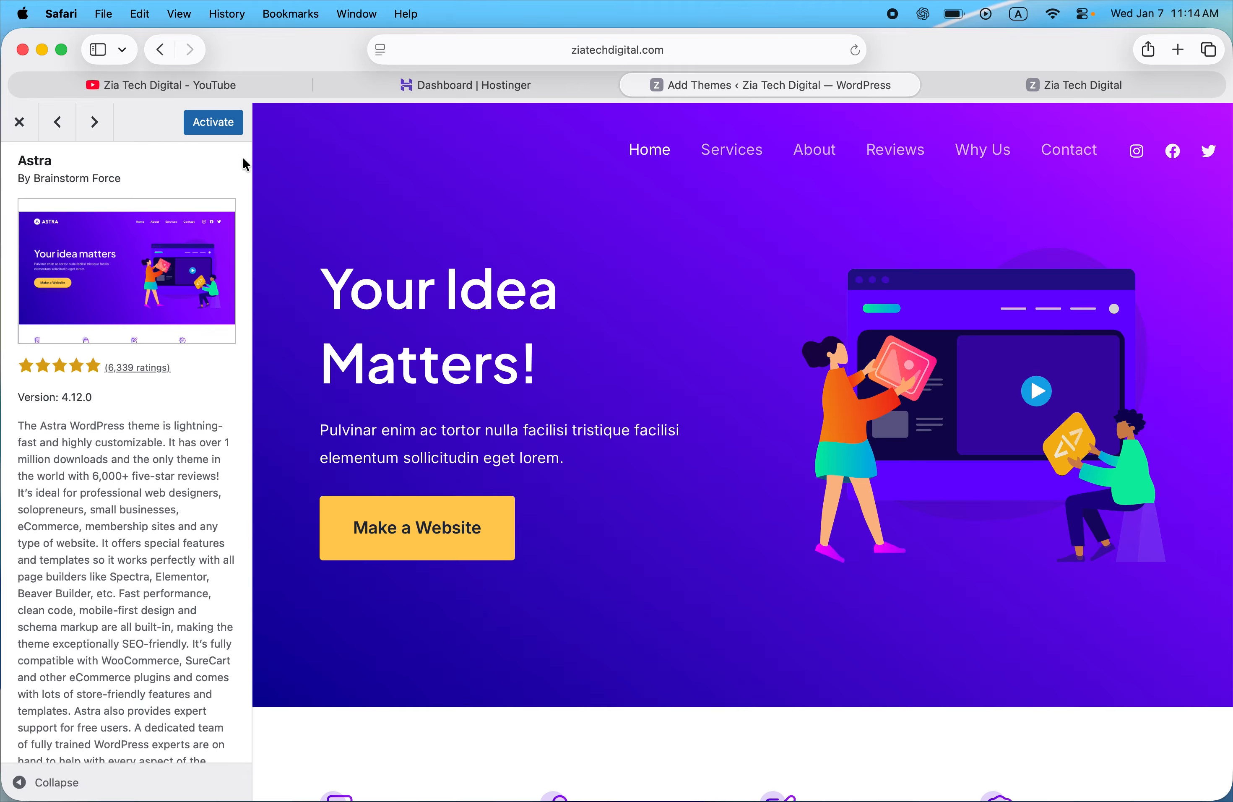
{"action": "left_click", "coordinate": [220, 118]}
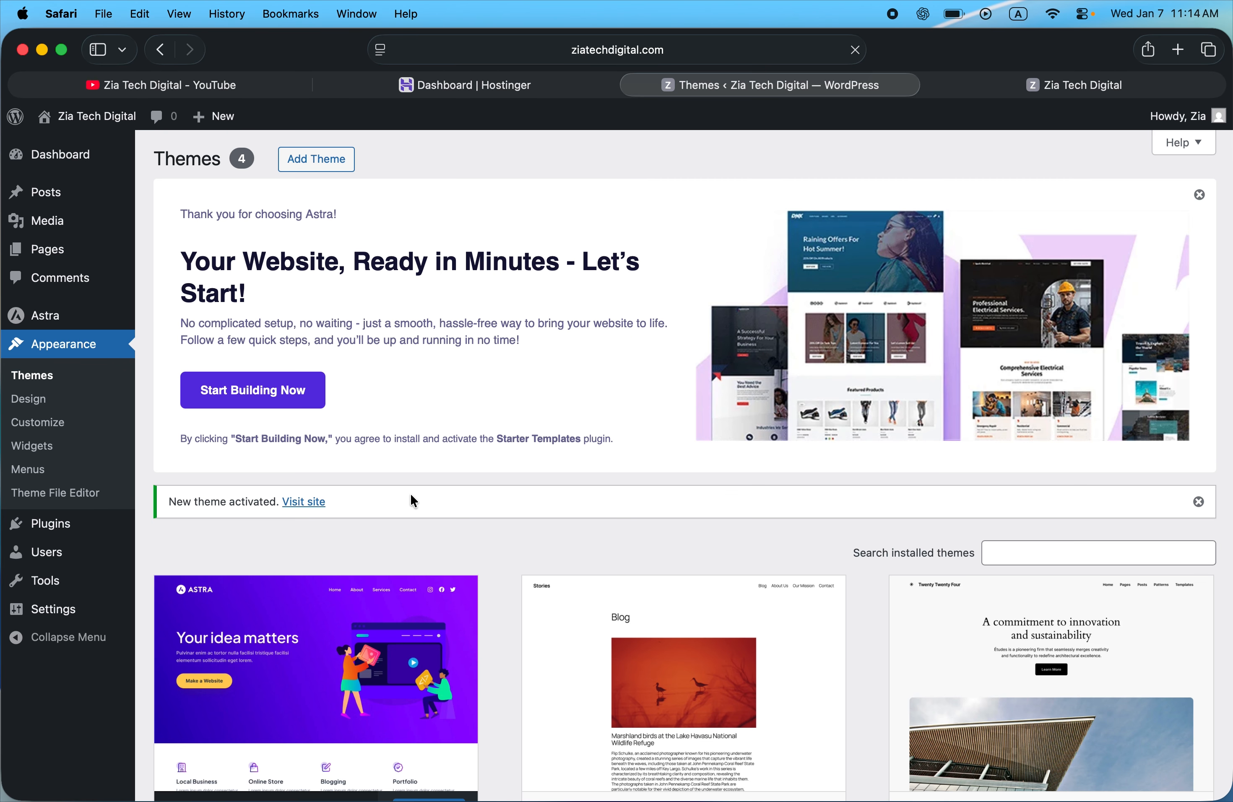
Step: Delete the inactive Twenty Twenty-Five theme from the installed themes and confirm the deletion
{"action": "scroll", "coordinate": [434, 487], "scroll_direction": "down", "scroll_amount": 6}
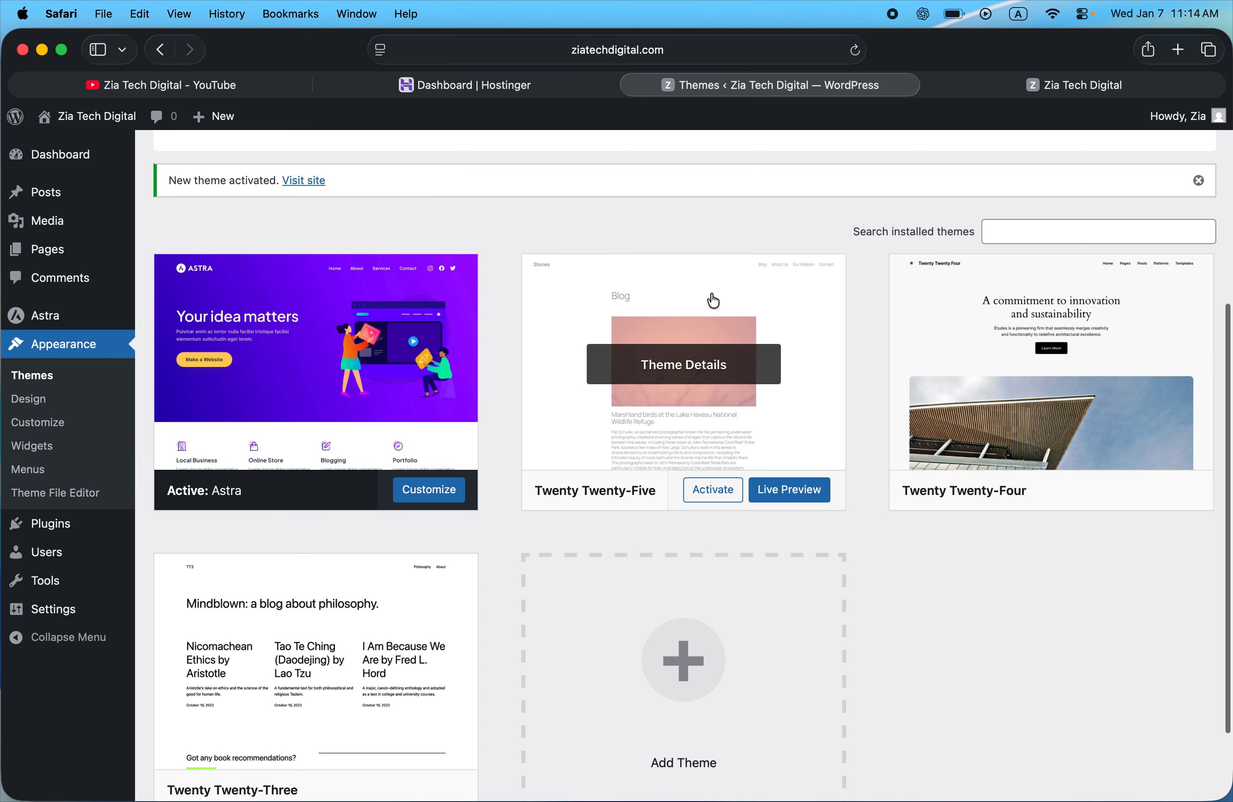
{"action": "left_click", "coordinate": [709, 368]}
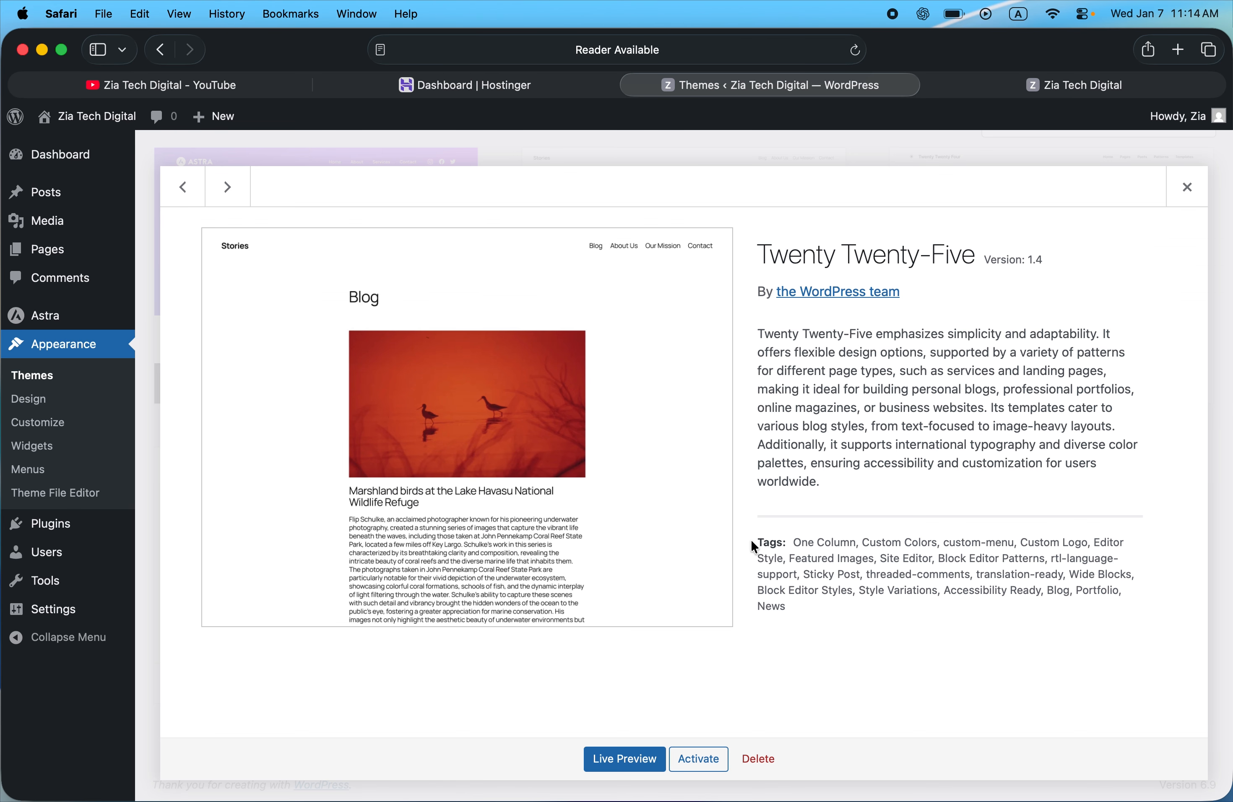
{"action": "left_click", "coordinate": [760, 761]}
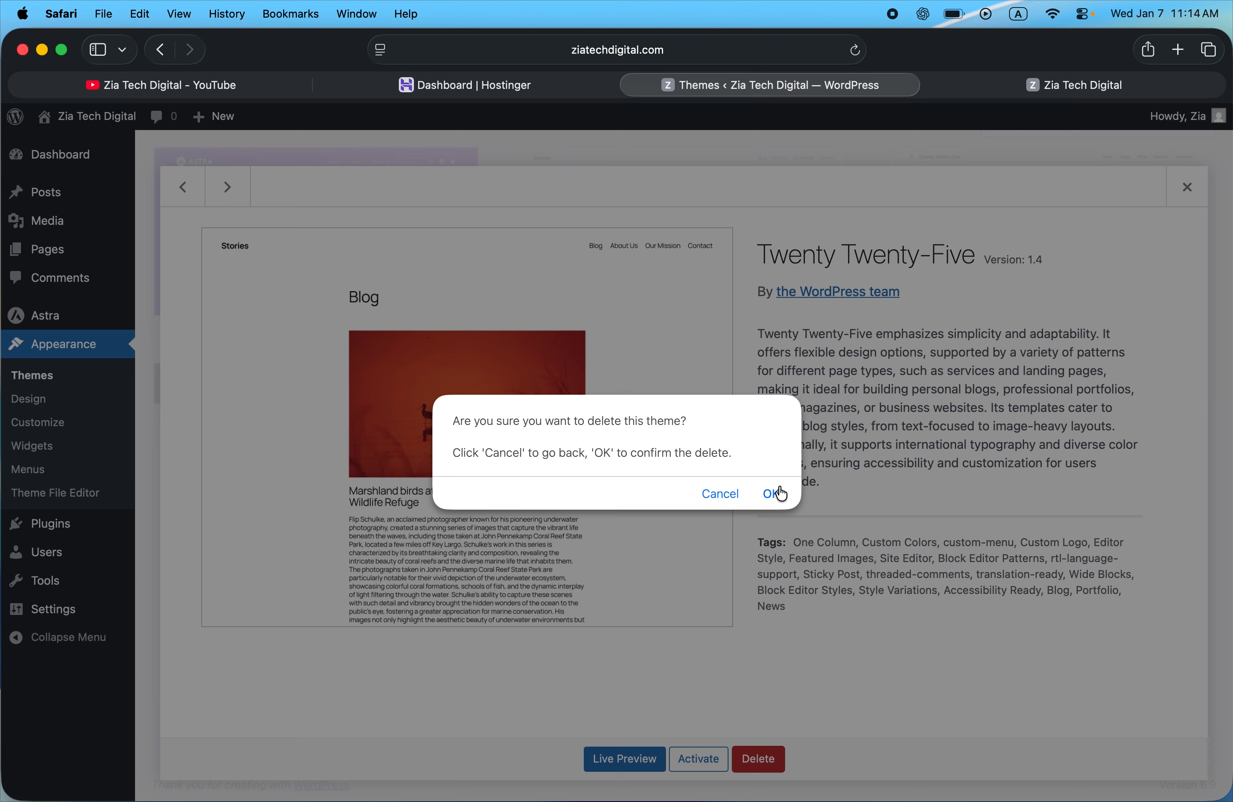
{"action": "left_click", "coordinate": [776, 494]}
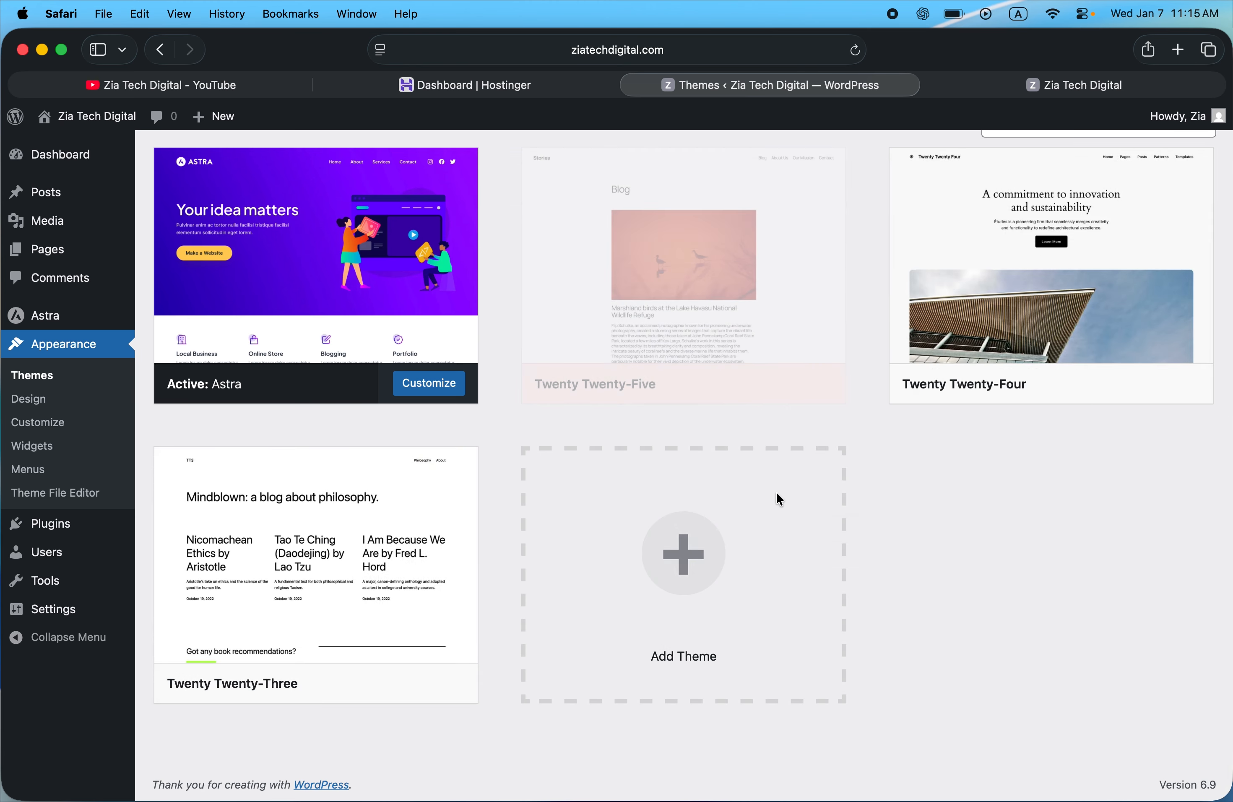
Step: Delete the Twenty Twenty-Four and Twenty Twenty-Three themes as well, confirming each deletion
{"action": "left_click", "coordinate": [723, 262]}
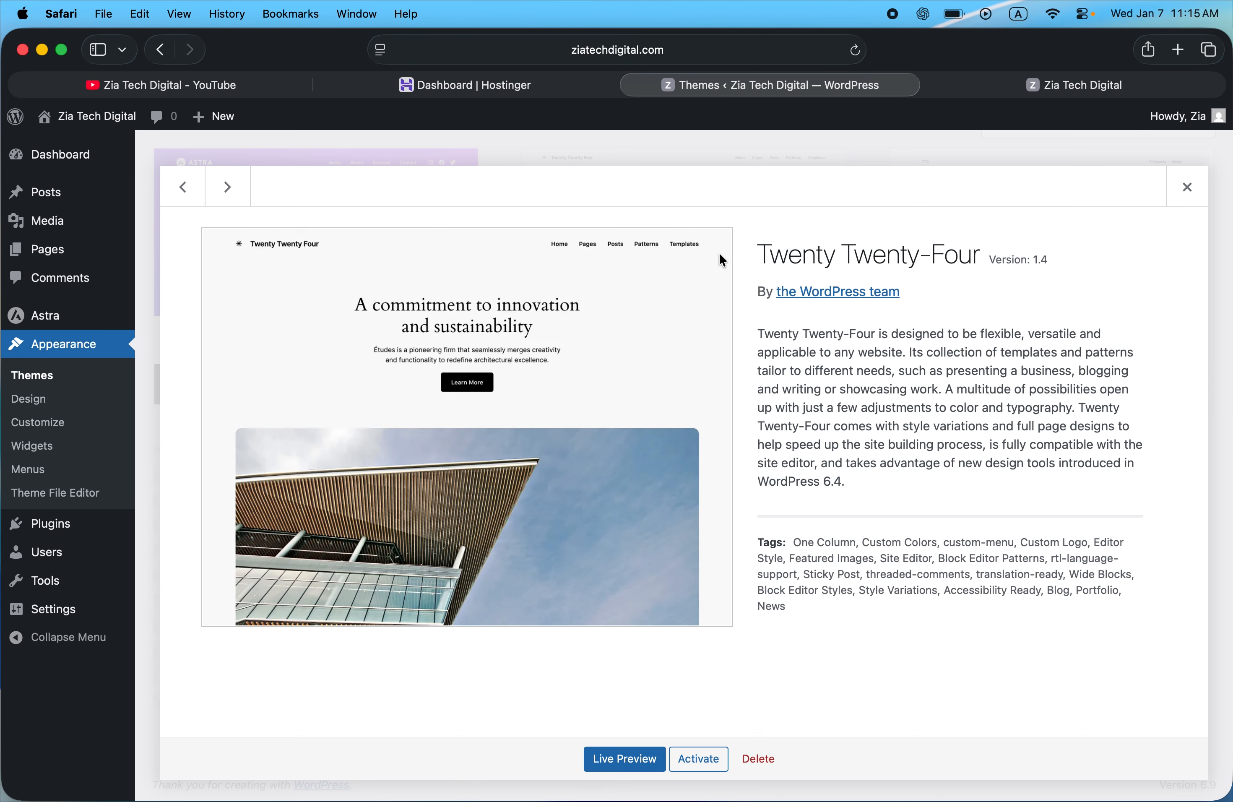
{"action": "left_click", "coordinate": [759, 762]}
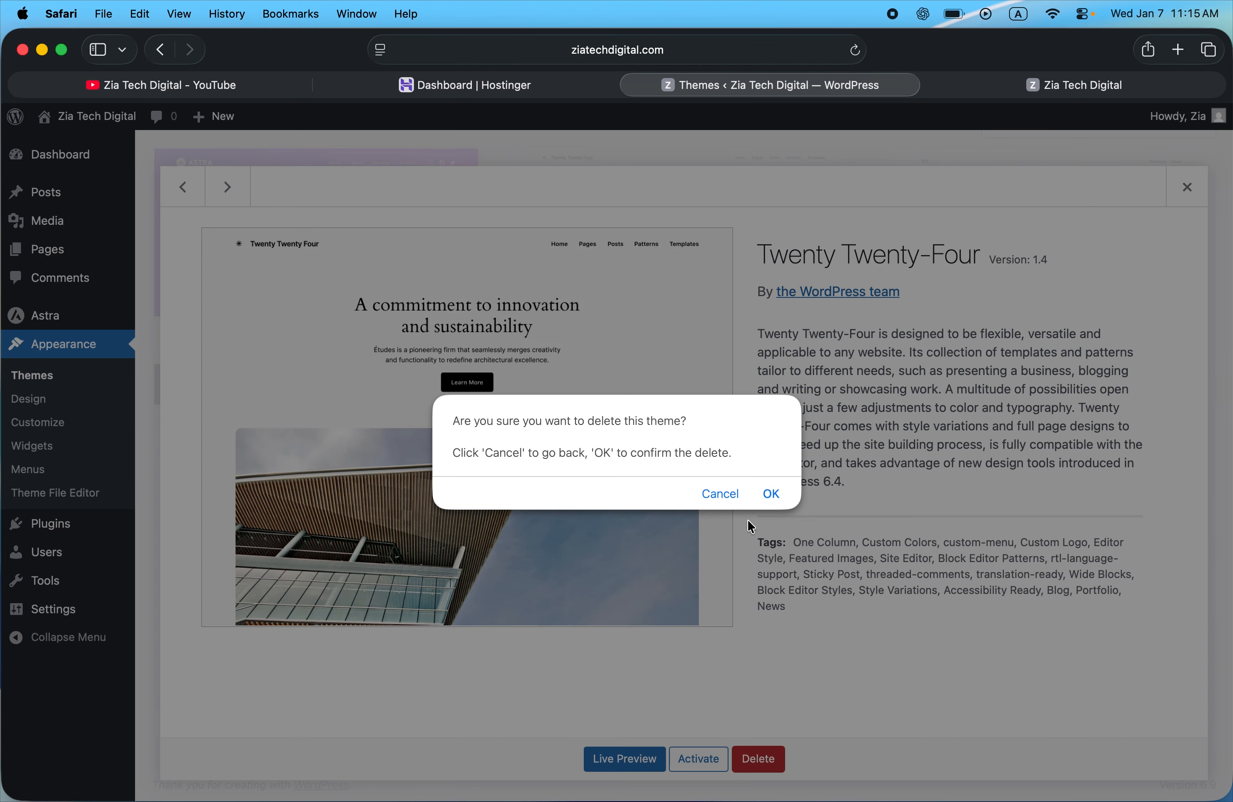
{"action": "left_click", "coordinate": [773, 494]}
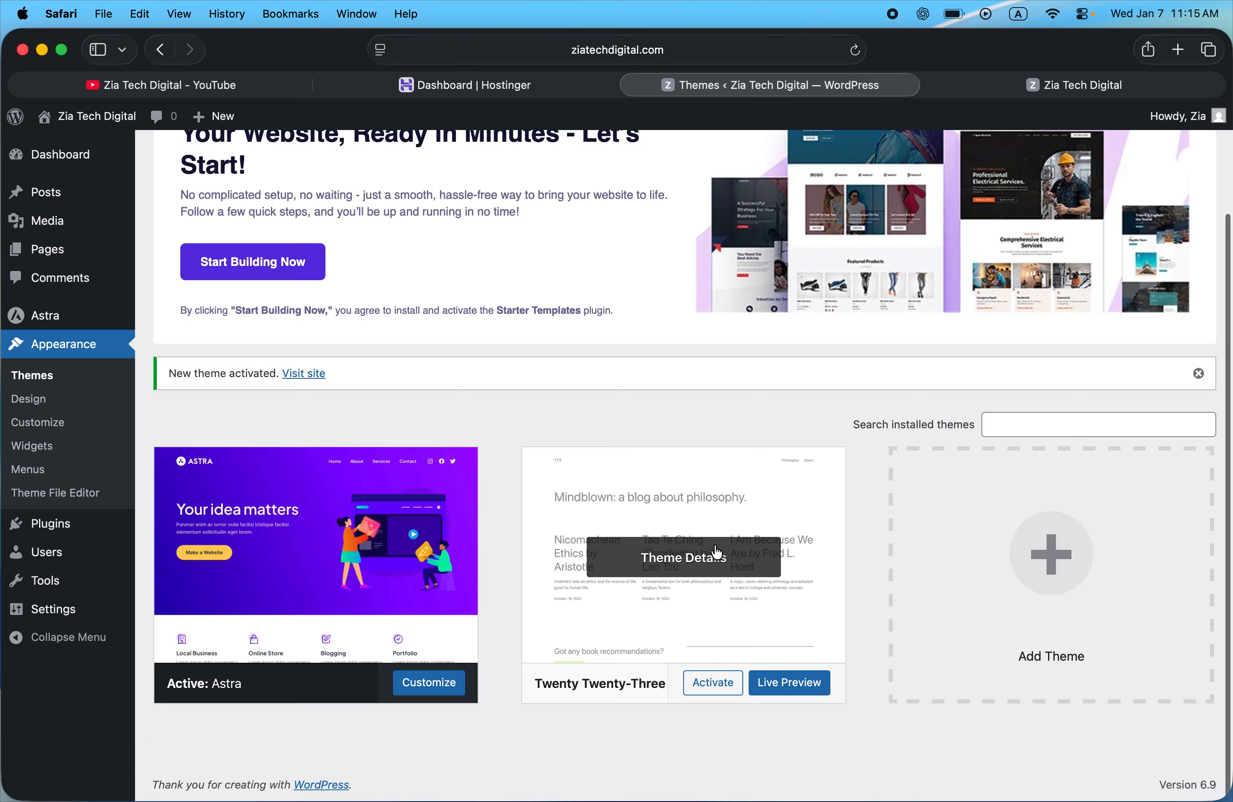
{"action": "left_click", "coordinate": [717, 552]}
{"action": "left_click", "coordinate": [761, 759]}
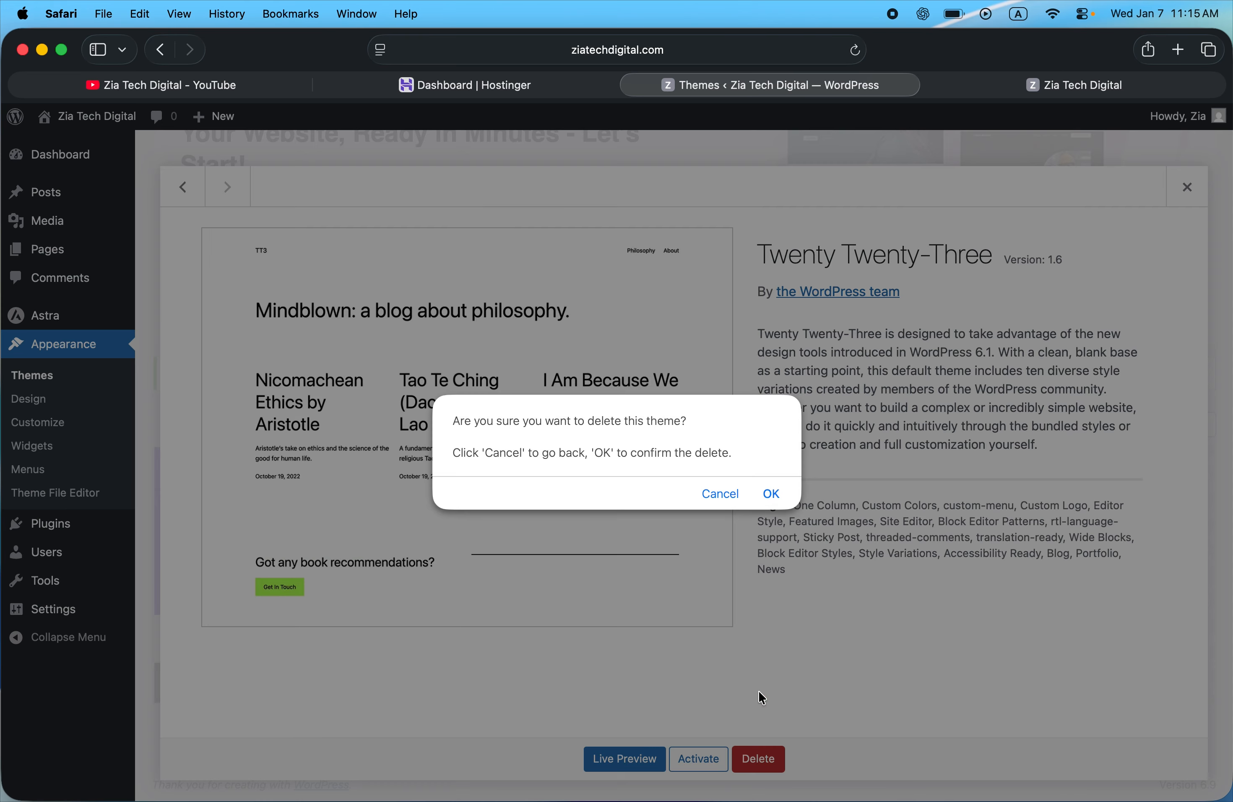
{"action": "left_click", "coordinate": [773, 496]}
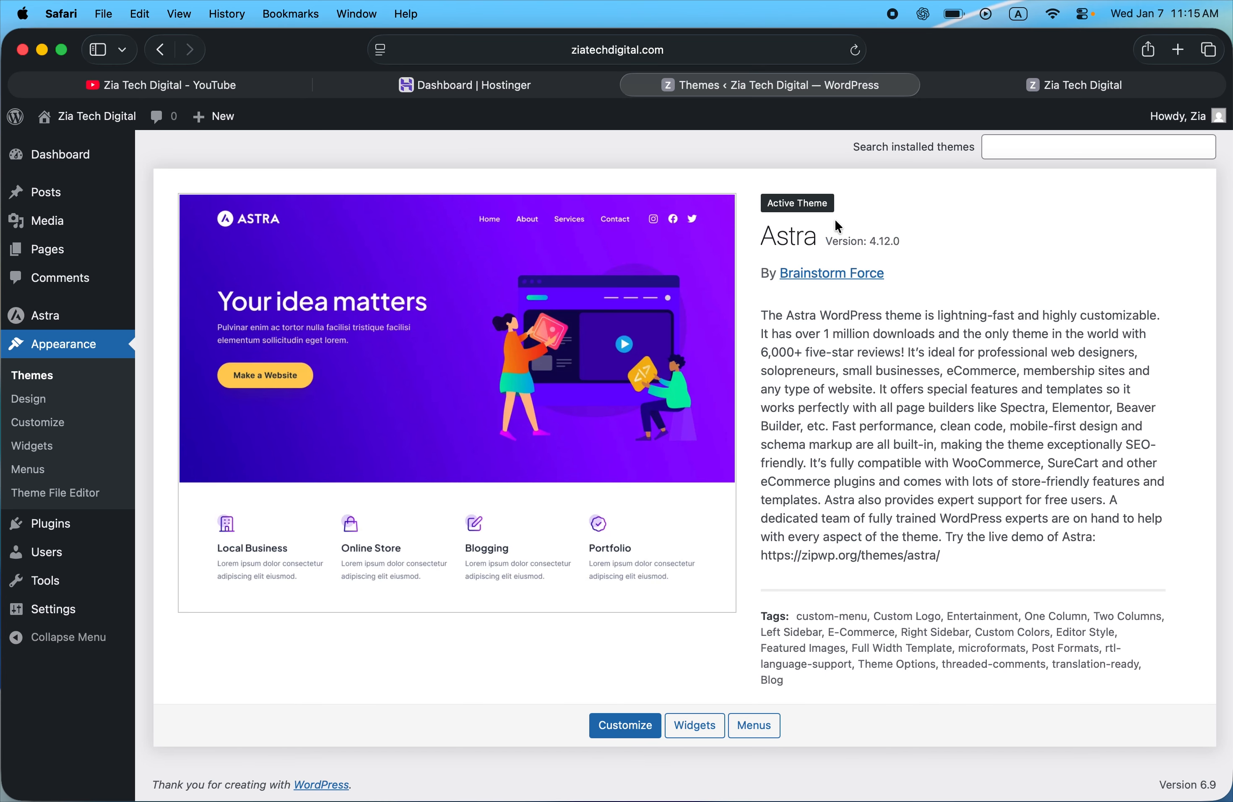
Step: Reload the live site to check its front page with the new theme, and return to the WordPress admin
{"action": "left_click", "coordinate": [981, 92]}
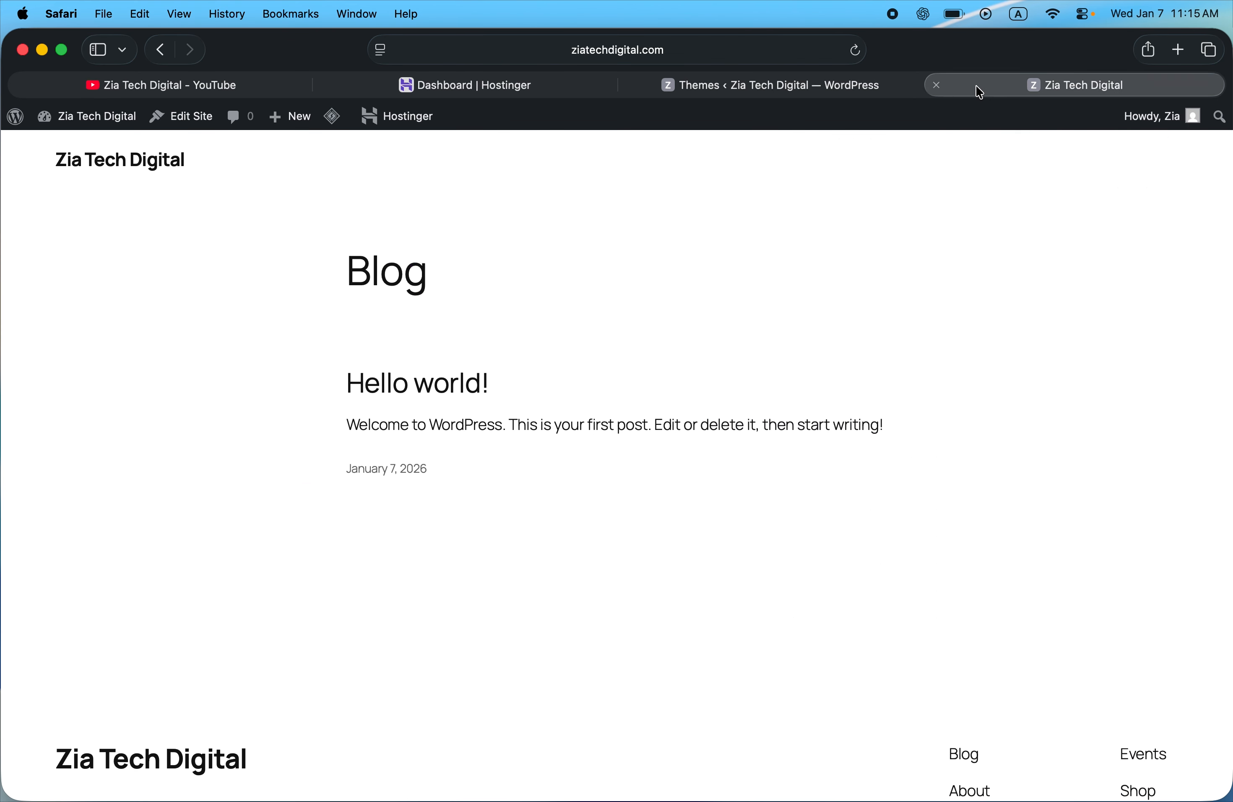
{"action": "left_click", "coordinate": [855, 50]}
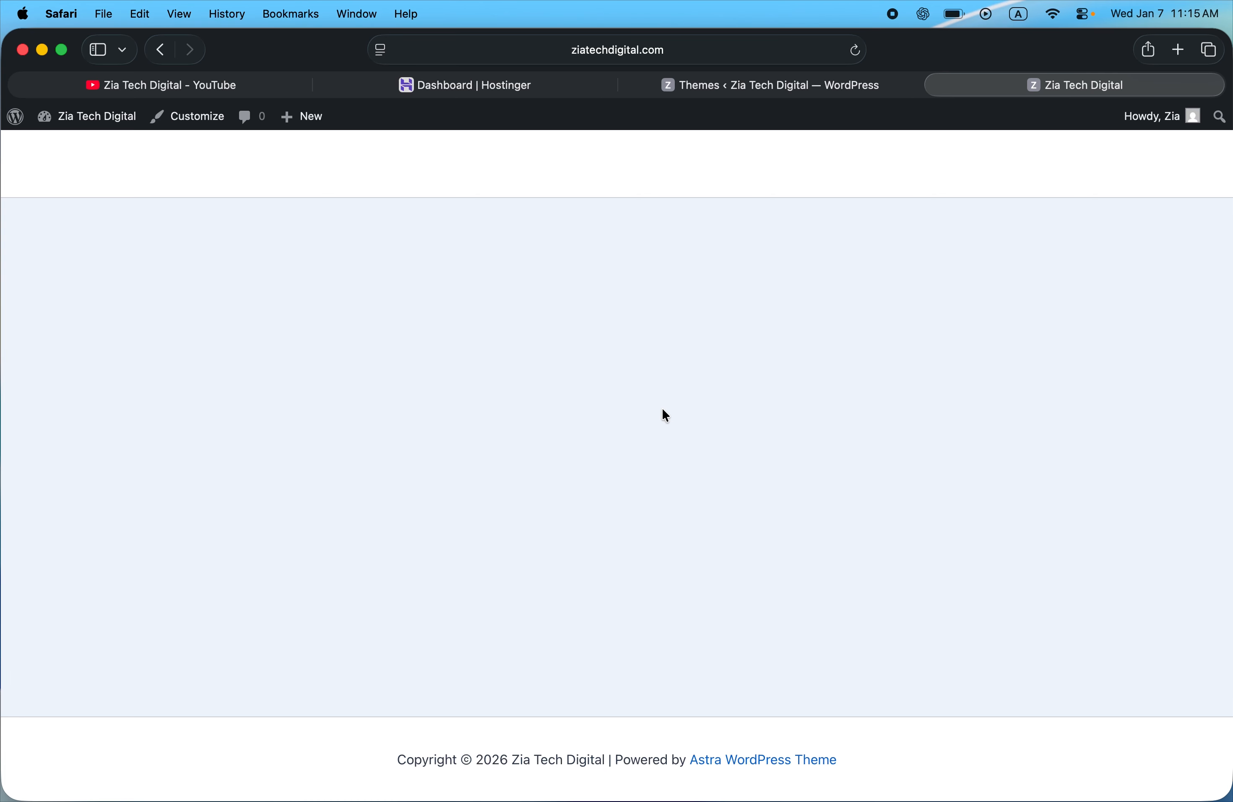
{"action": "left_click", "coordinate": [729, 94]}
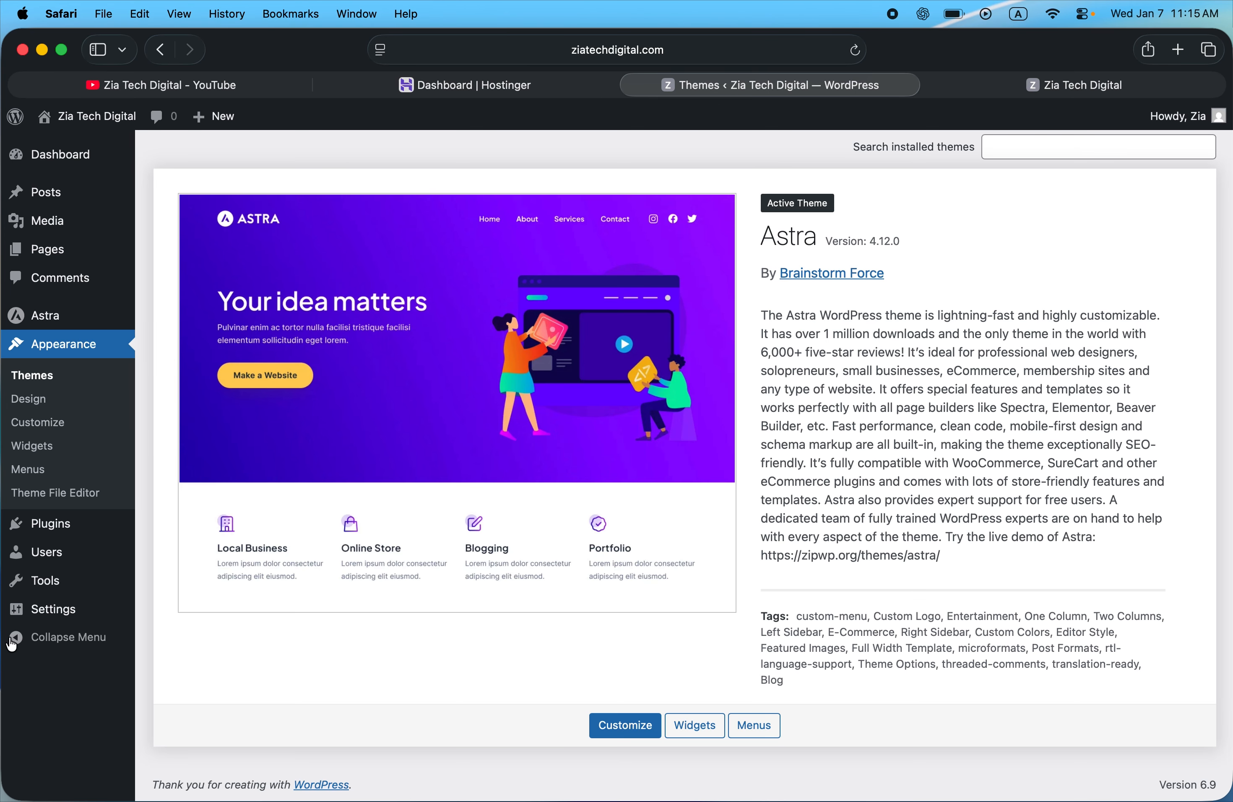
Step: Go to the WordPress dashboard and dismiss both the Astra promotional banner and the Welcome panel
{"action": "left_click", "coordinate": [77, 163]}
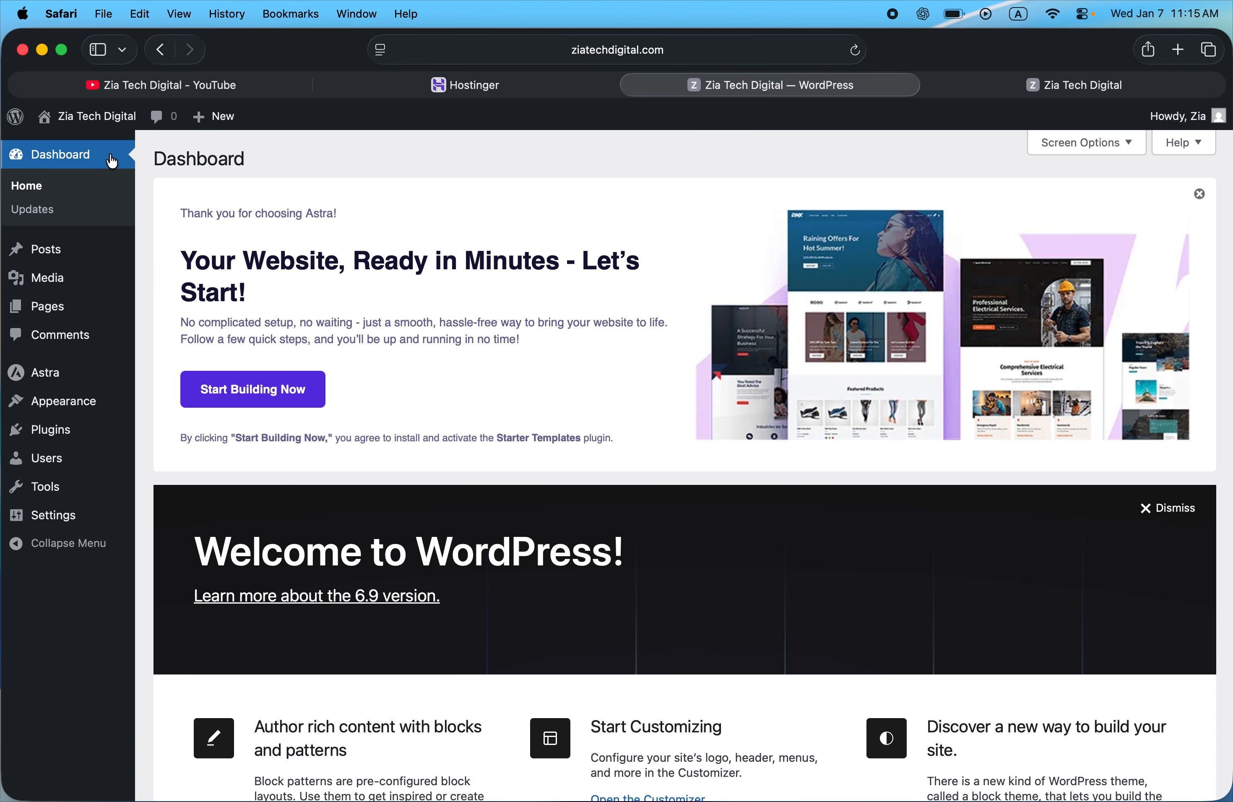
{"action": "scroll", "coordinate": [700, 266], "scroll_direction": "down", "scroll_amount": 15}
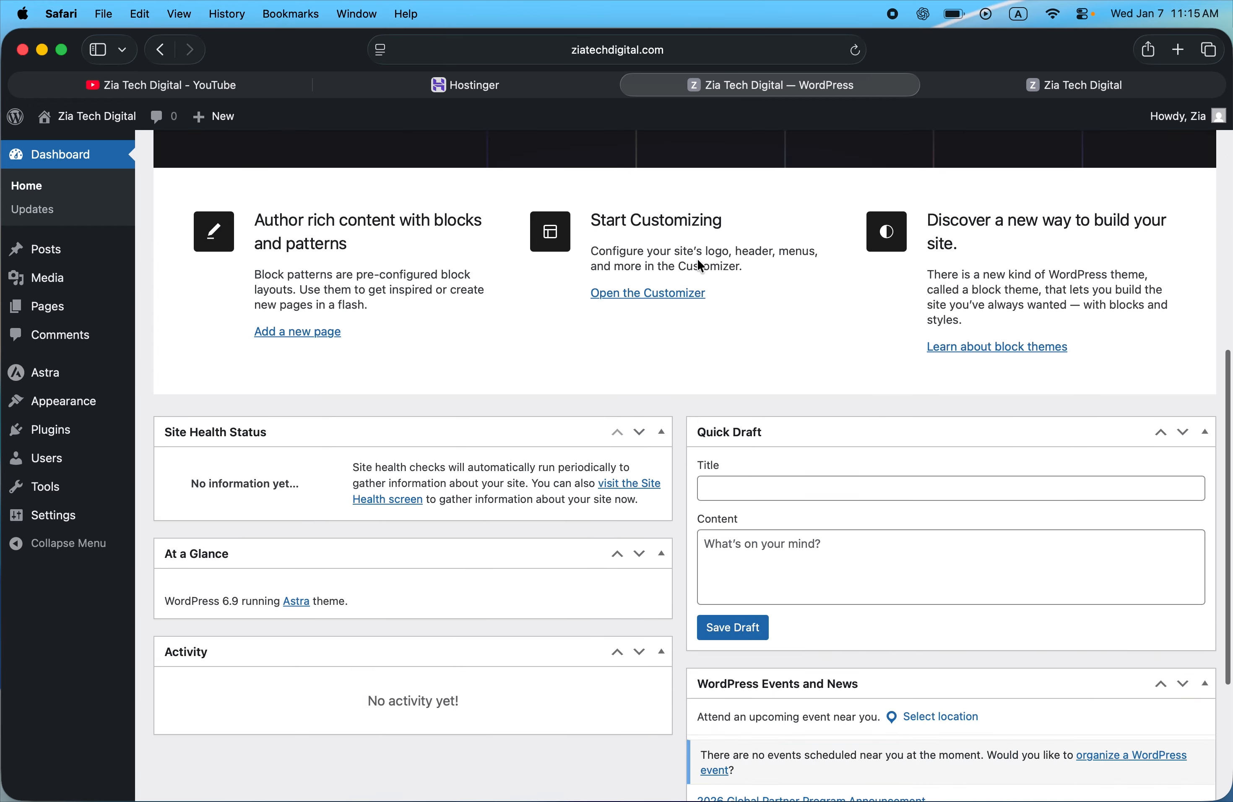
{"action": "scroll", "coordinate": [619, 380], "scroll_direction": "up", "scroll_amount": 15}
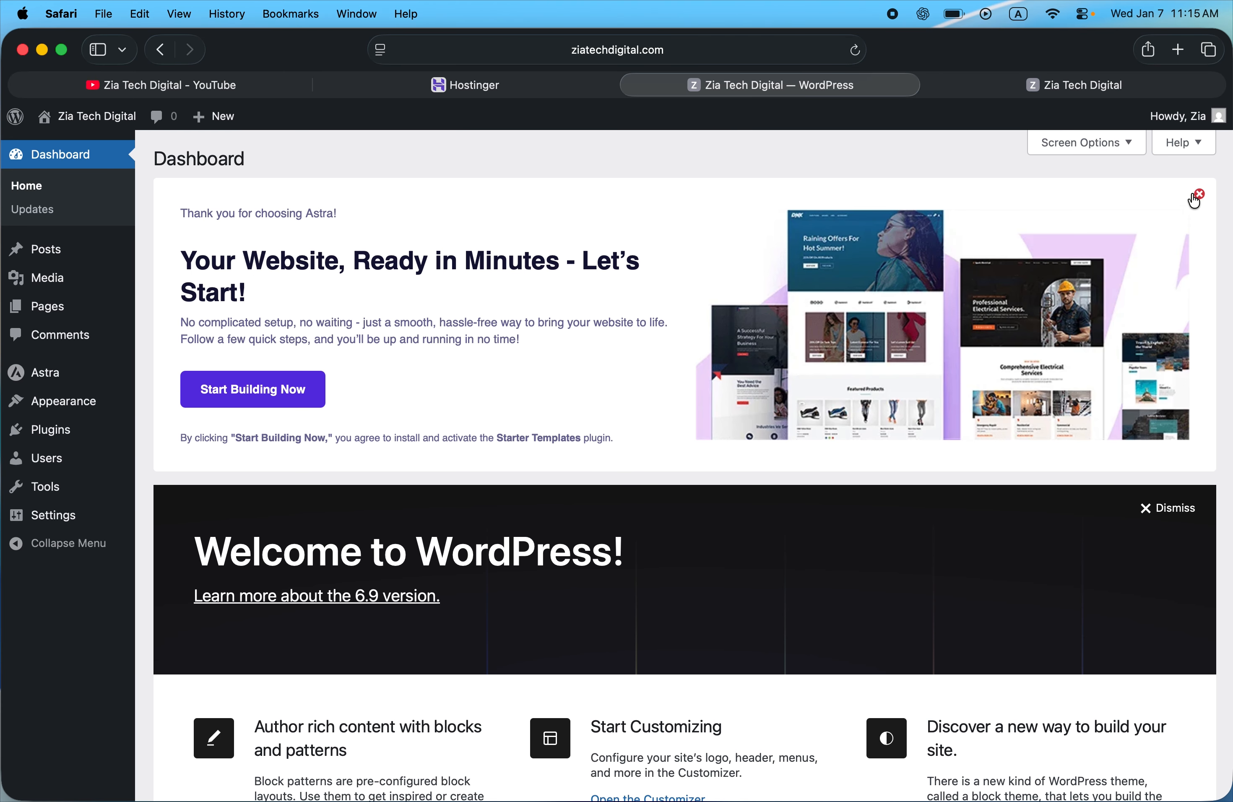
{"action": "left_click", "coordinate": [1201, 197]}
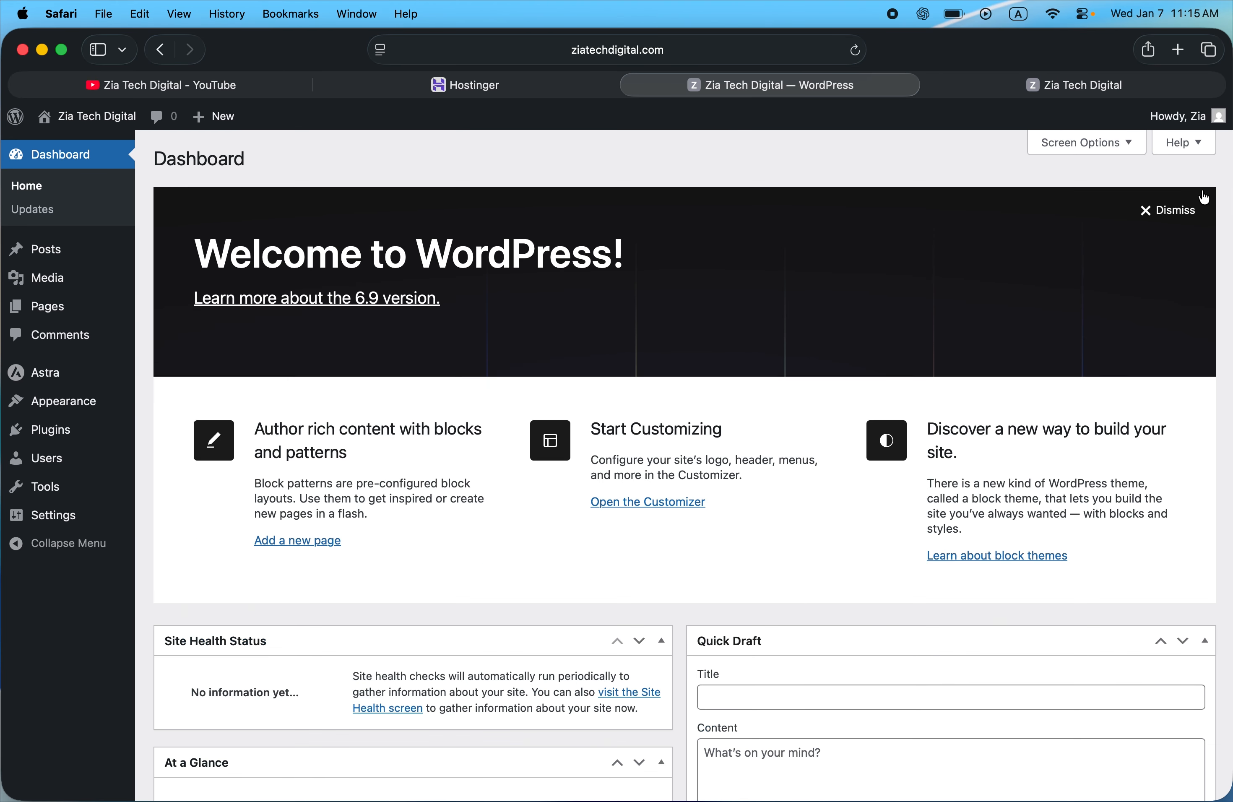
{"action": "left_click", "coordinate": [1181, 211]}
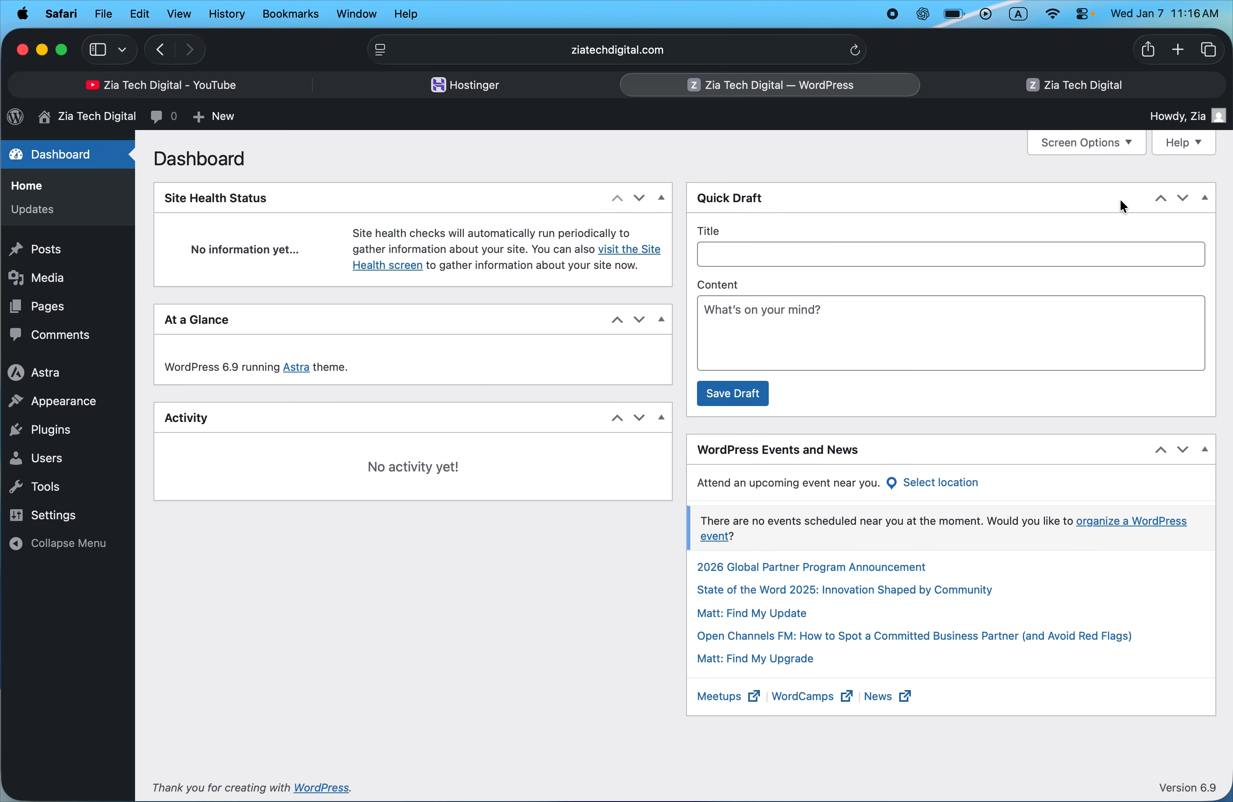
Step: Hide the WordPress Events and News, Quick Draft, Activity and At a Glance boxes on the dashboard, keeping only Site Health Status
{"action": "left_click", "coordinate": [1101, 151]}
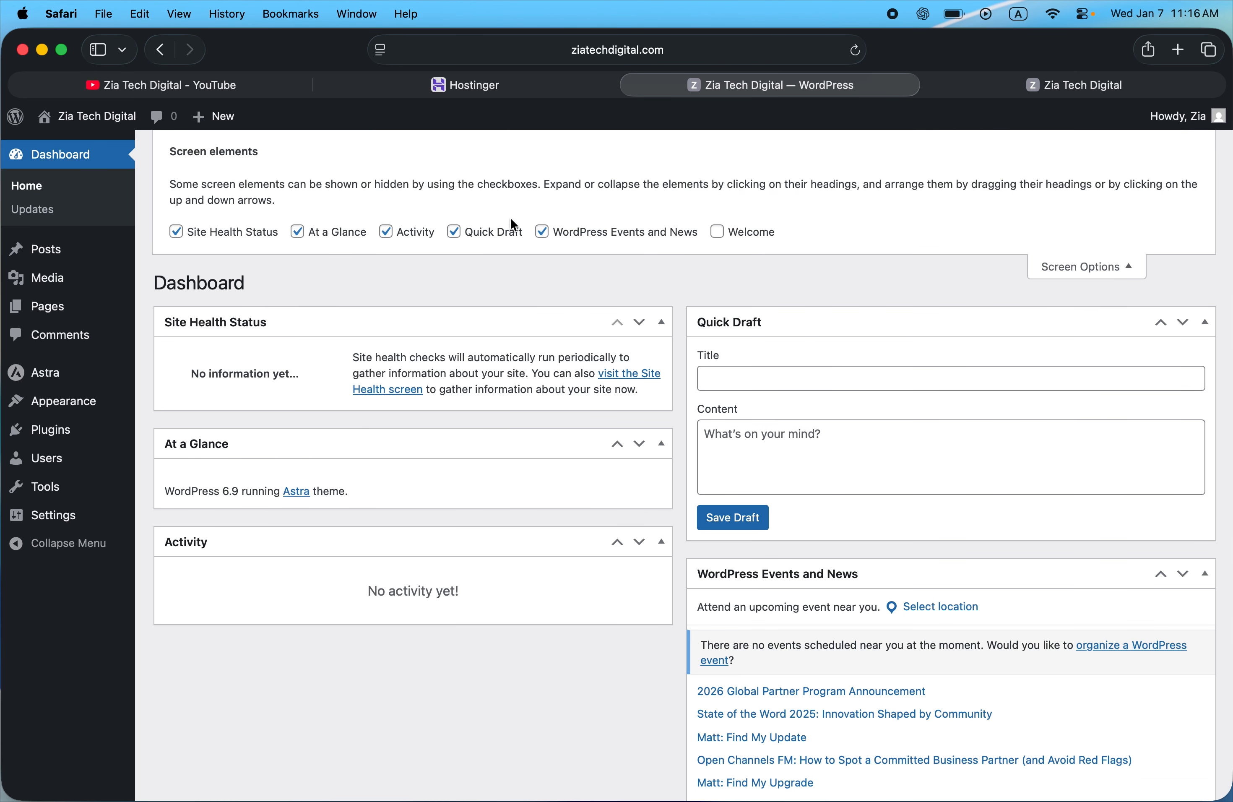
{"action": "left_click", "coordinate": [719, 233]}
{"action": "left_click", "coordinate": [719, 234]}
{"action": "left_click", "coordinate": [542, 234]}
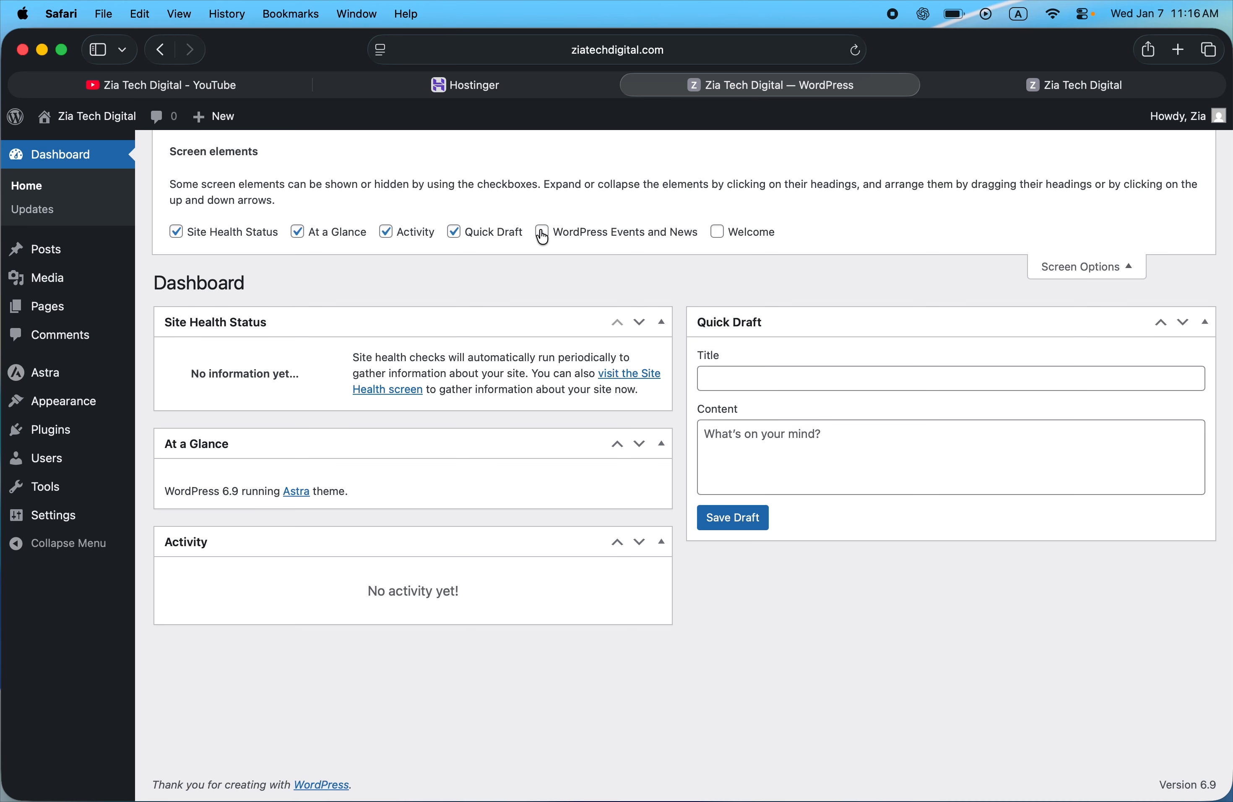
{"action": "left_click", "coordinate": [454, 233]}
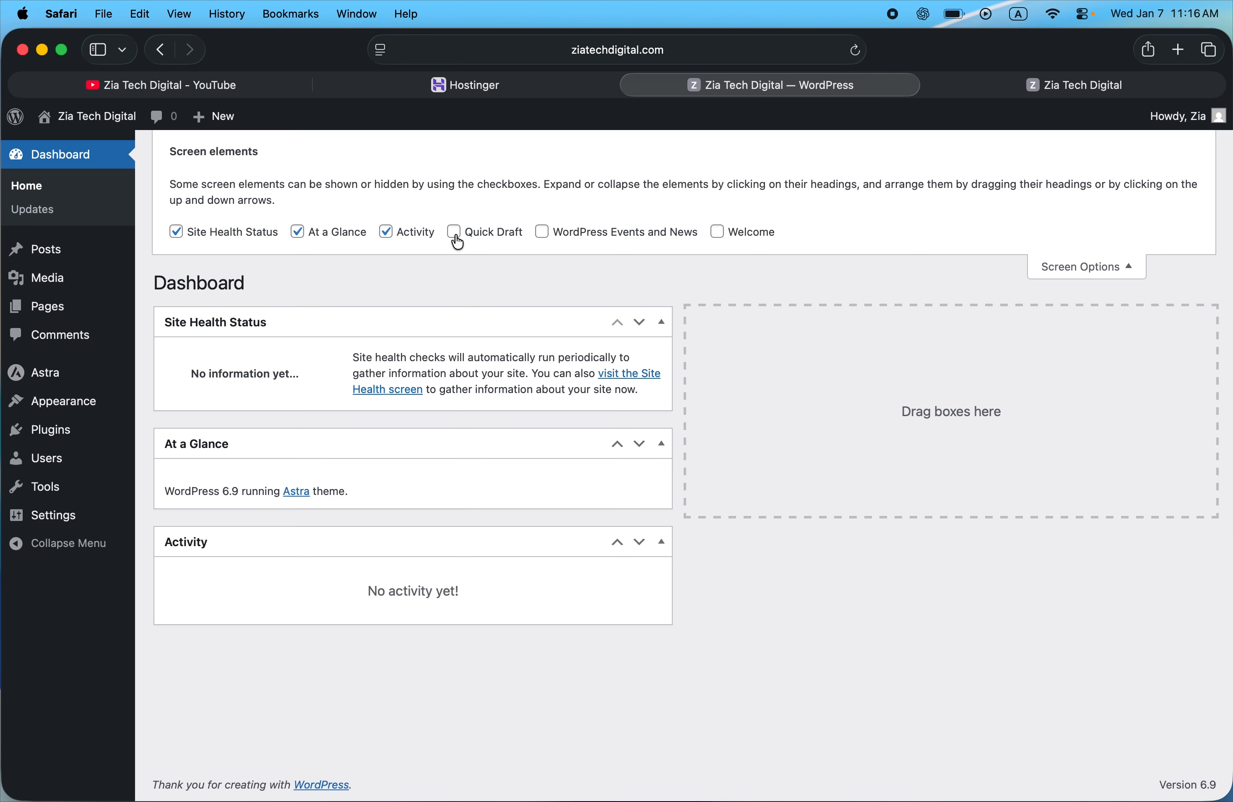
{"action": "left_click", "coordinate": [388, 232]}
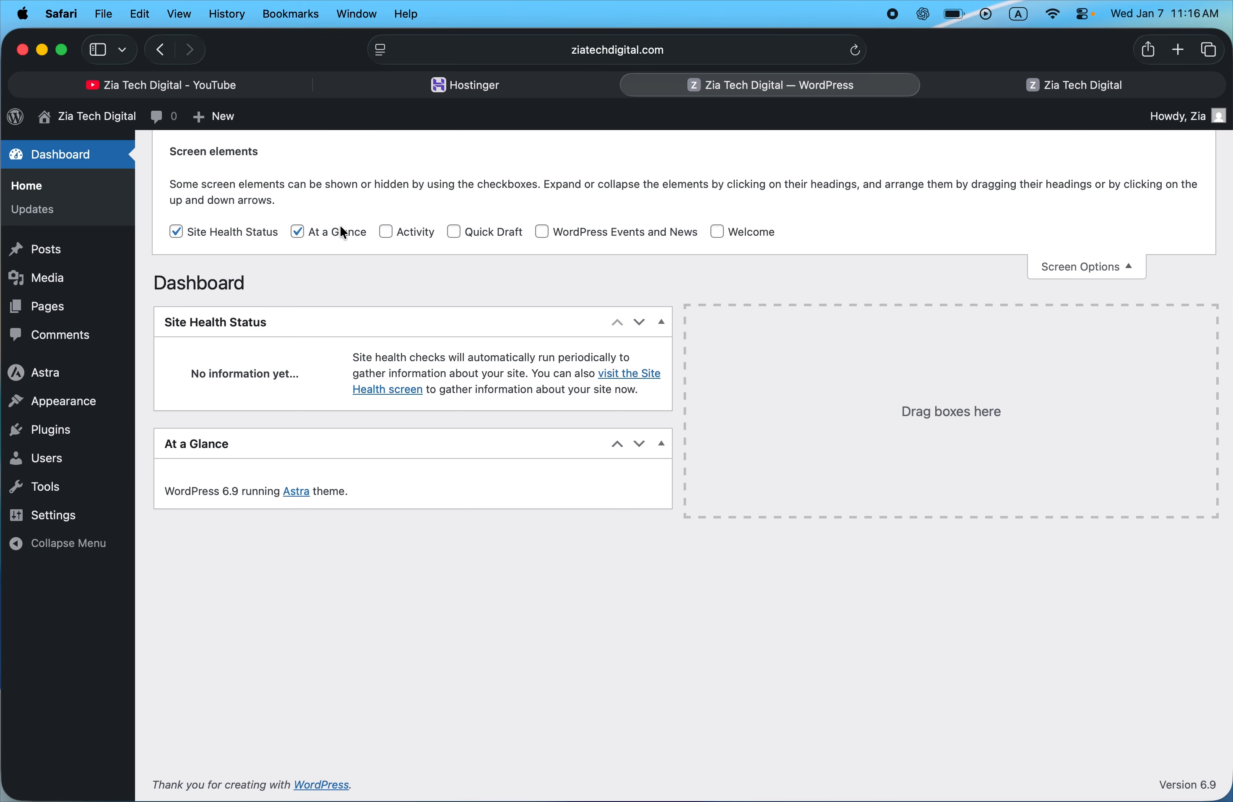
{"action": "left_click", "coordinate": [298, 231]}
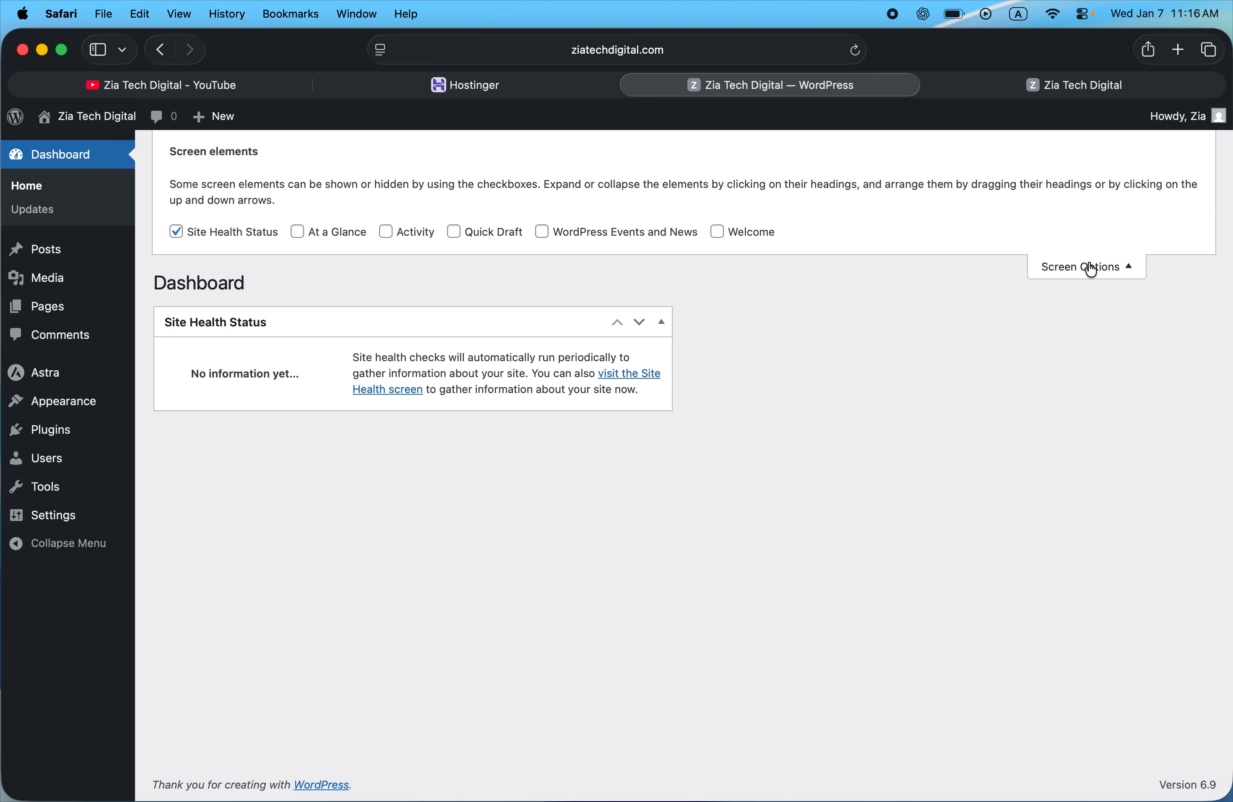
{"action": "left_click", "coordinate": [182, 237]}
{"action": "left_click", "coordinate": [177, 238]}
{"action": "left_click", "coordinate": [1108, 266]}
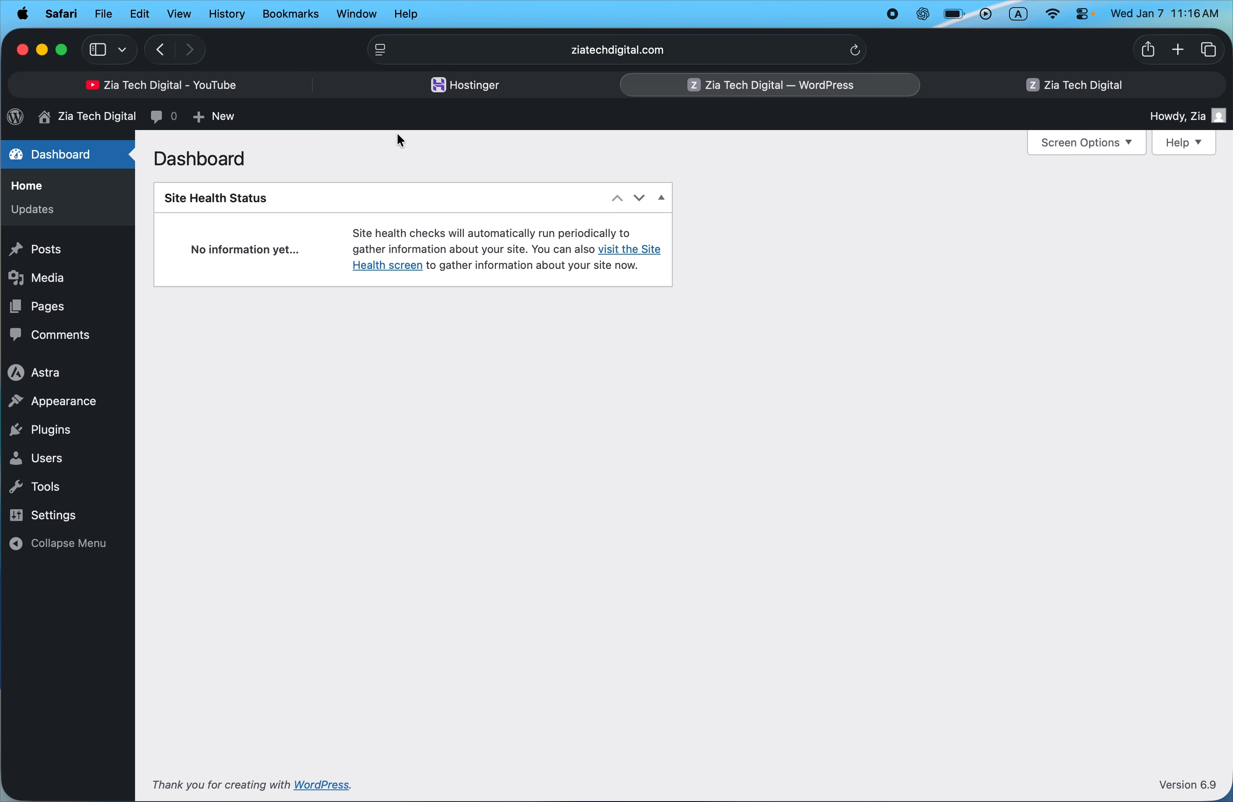
Step: Switch to Hostinger's hPanel to look over the website's overview page, and return to the WordPress dashboard
{"action": "left_click", "coordinate": [381, 83]}
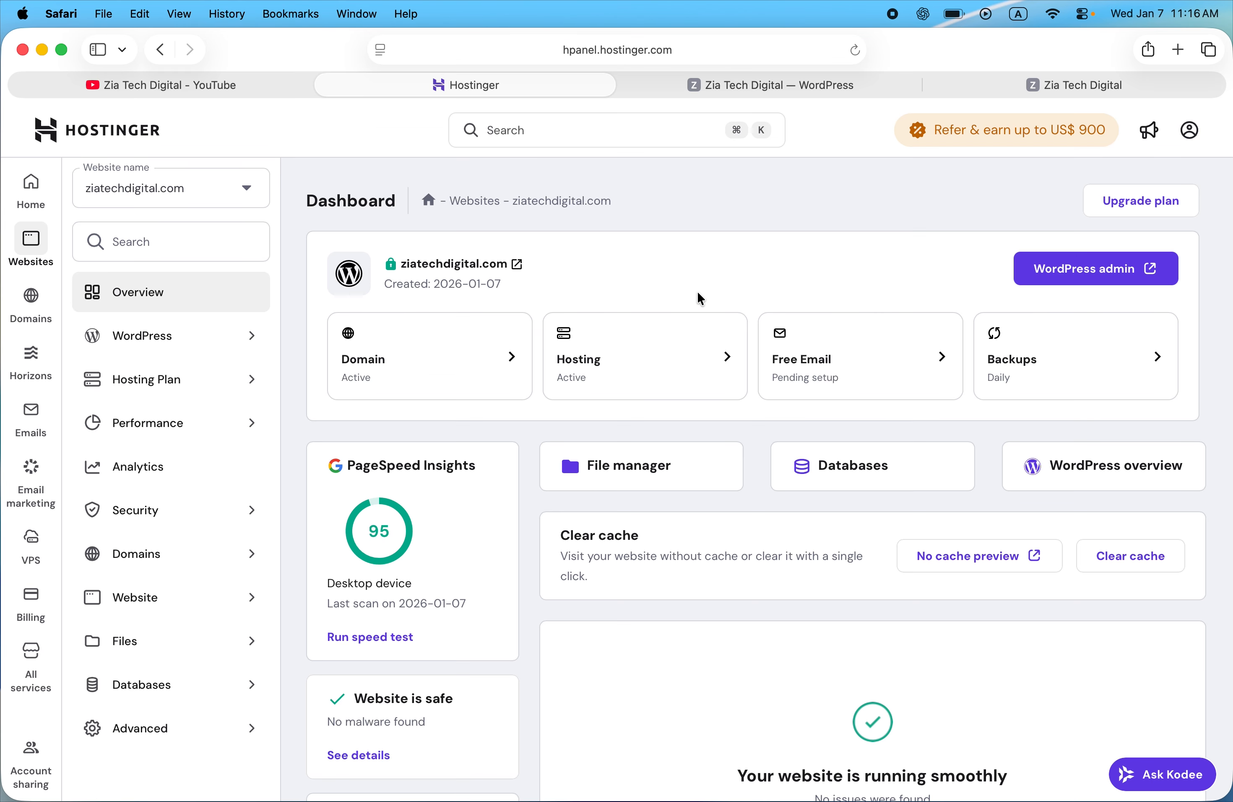
{"action": "scroll", "coordinate": [697, 291], "scroll_direction": "down", "scroll_amount": 2}
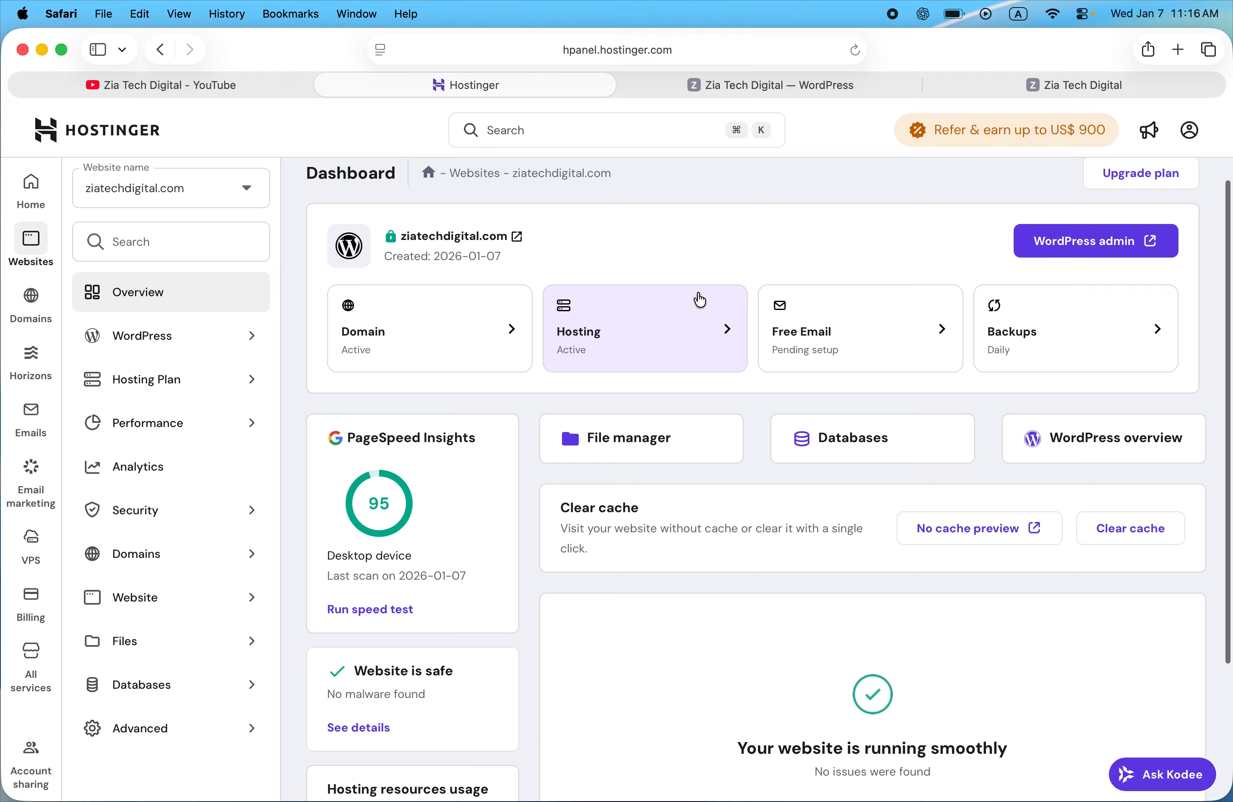
{"action": "scroll", "coordinate": [699, 295], "scroll_direction": "up", "scroll_amount": 2}
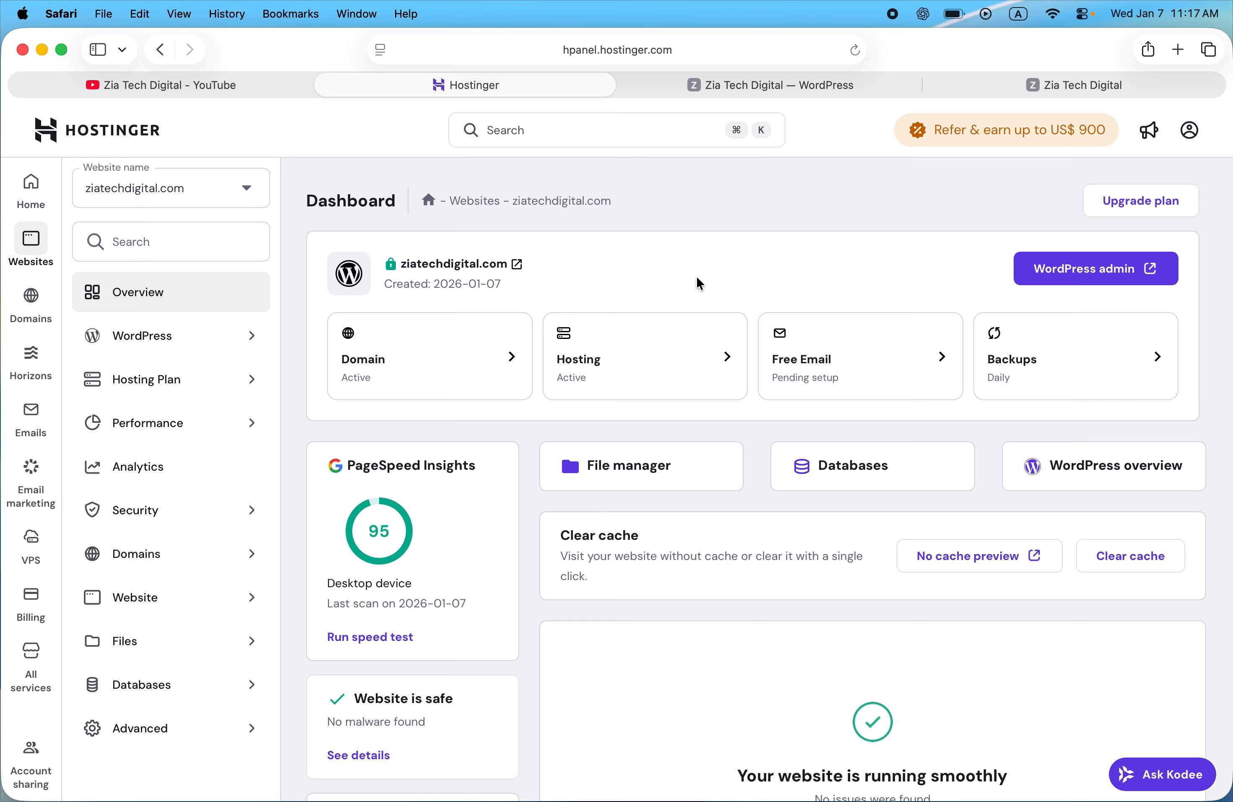
{"action": "left_click", "coordinate": [765, 84]}
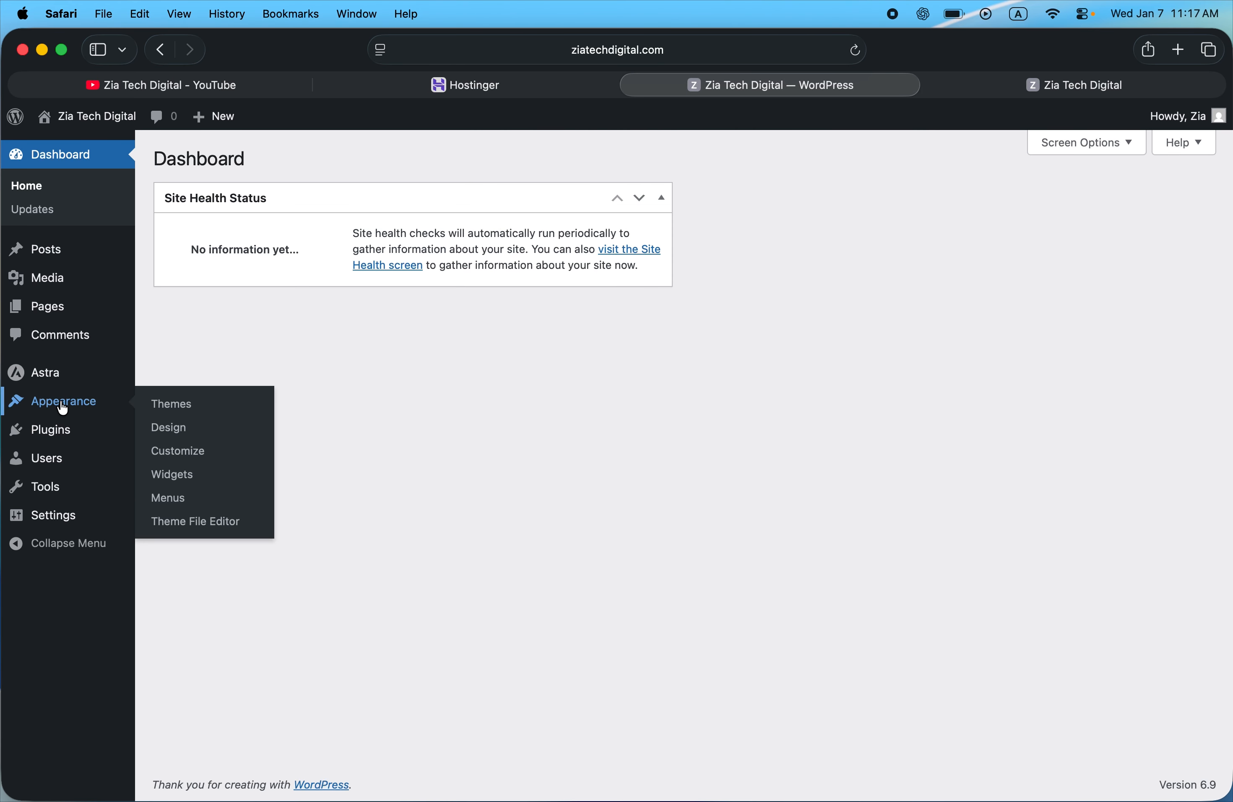
{"action": "mouse_move", "coordinate": [68, 429]}
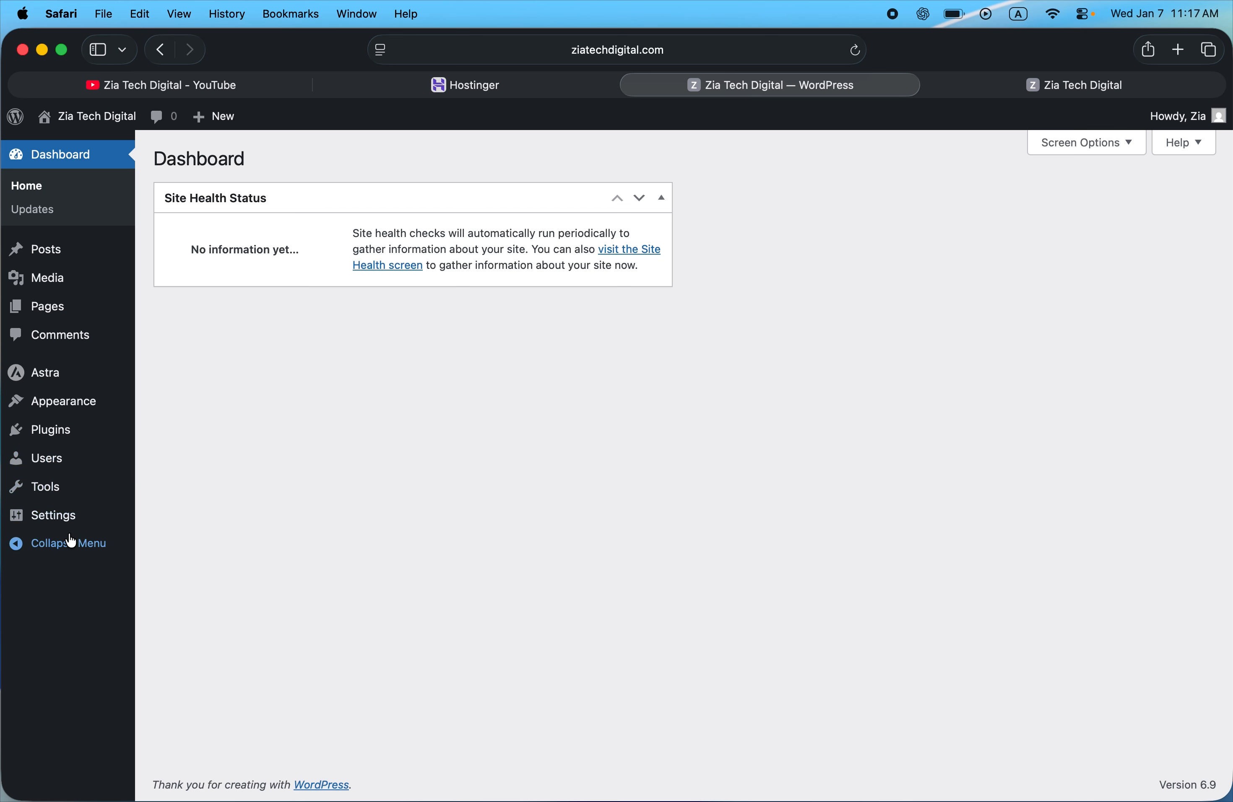
Step: Open the General Settings and review the site title, addresses, administration email, default role, language, timezone, and date and time formats
{"action": "mouse_move", "coordinate": [74, 527]}
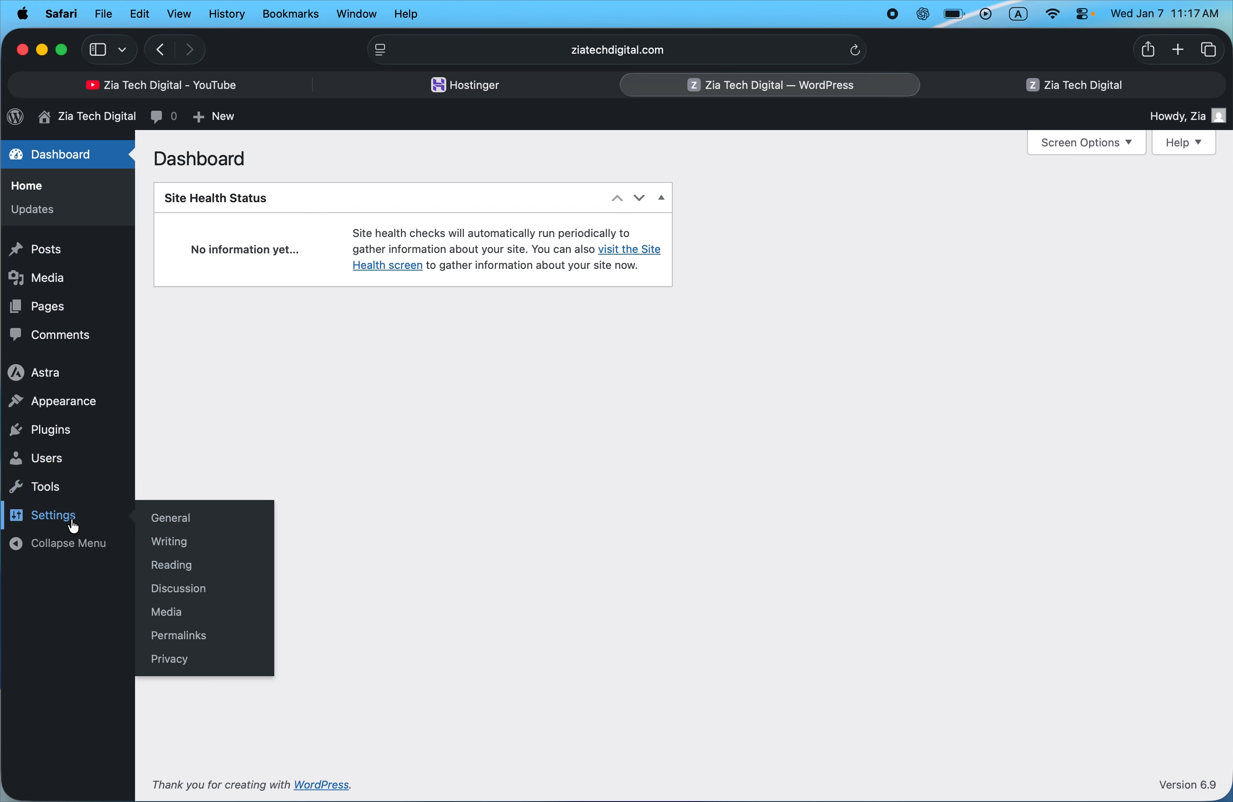
{"action": "left_click", "coordinate": [175, 519]}
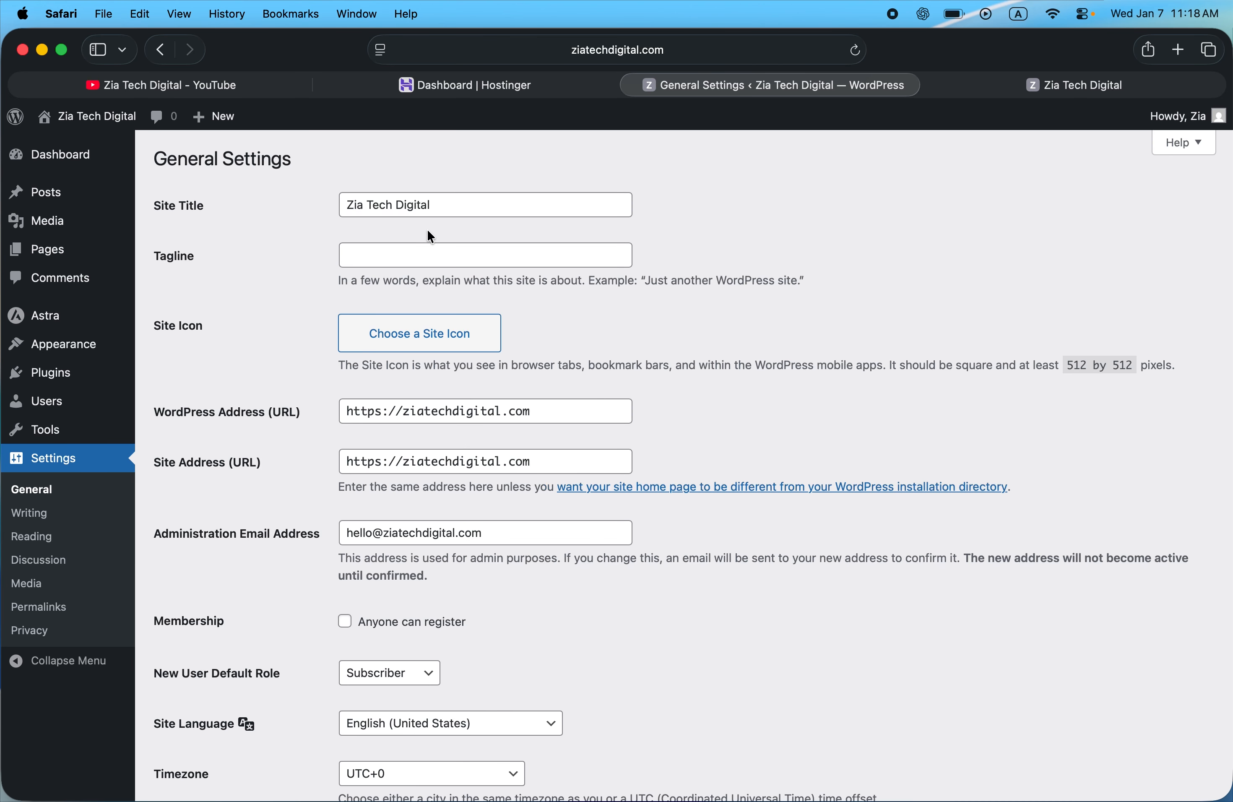
{"action": "scroll", "coordinate": [302, 524], "scroll_direction": "down", "scroll_amount": 1}
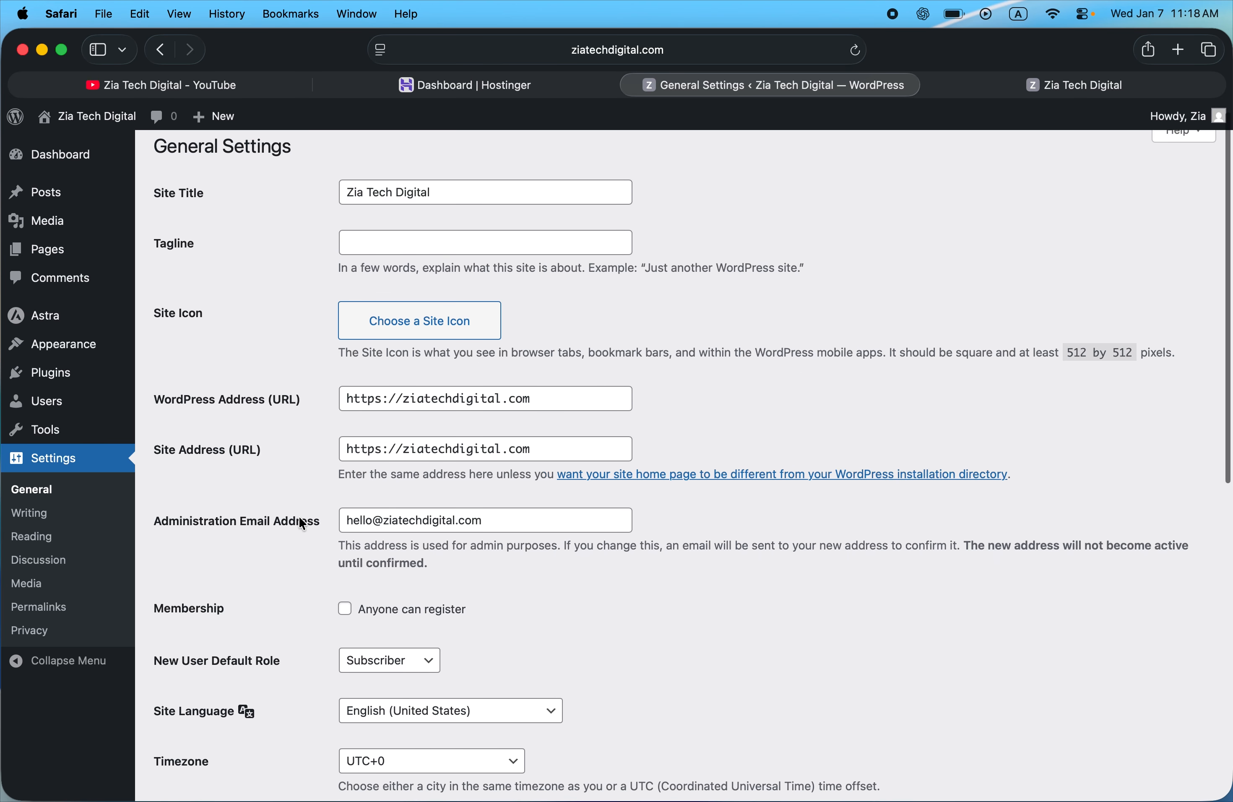
{"action": "scroll", "coordinate": [300, 518], "scroll_direction": "down", "scroll_amount": 4}
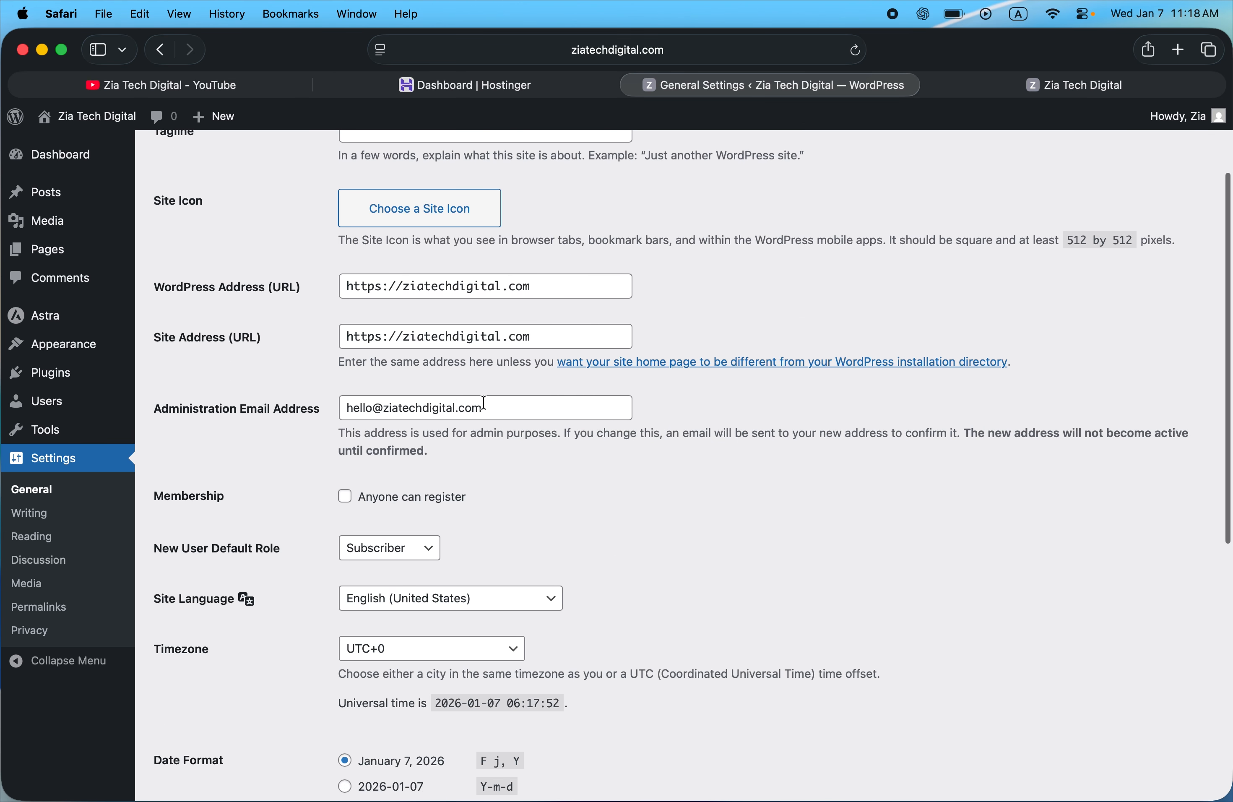
{"action": "scroll", "coordinate": [618, 433], "scroll_direction": "down", "scroll_amount": 1}
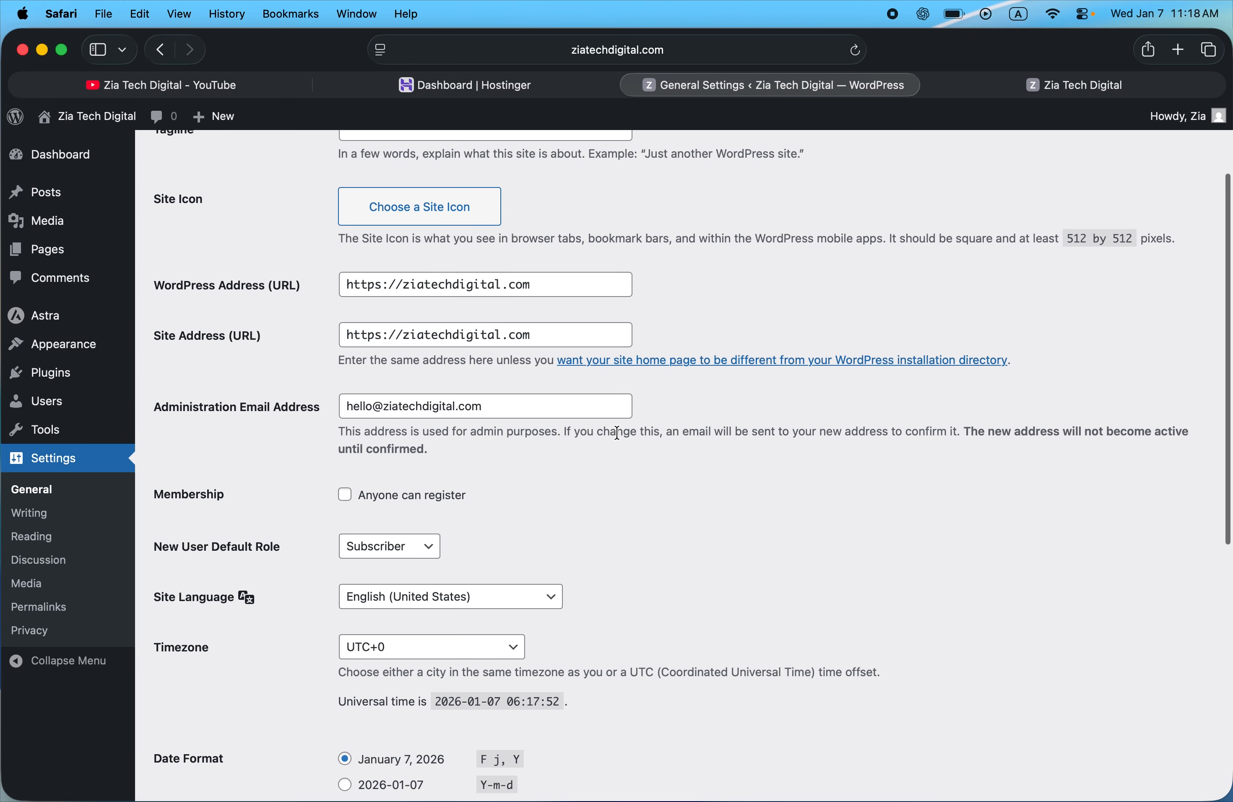
{"action": "scroll", "coordinate": [617, 434], "scroll_direction": "down", "scroll_amount": 4}
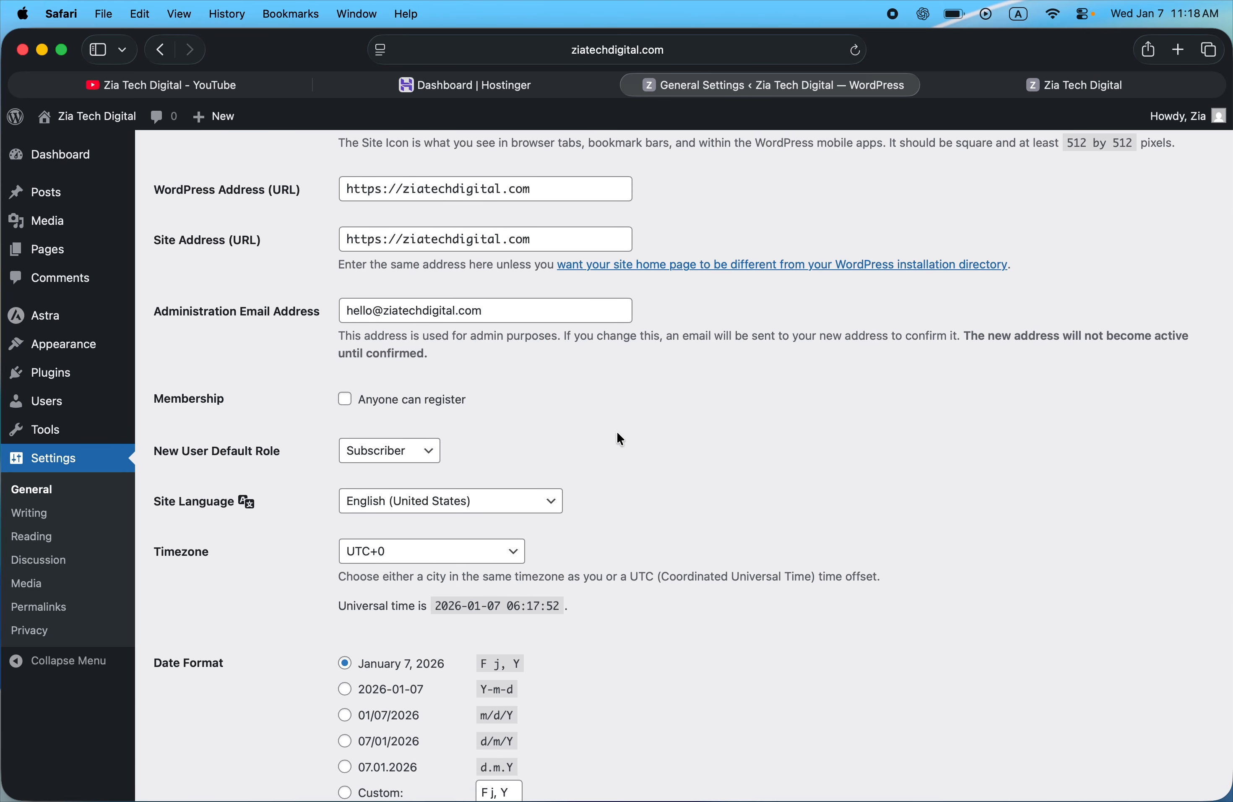
{"action": "scroll", "coordinate": [617, 433], "scroll_direction": "down", "scroll_amount": 1}
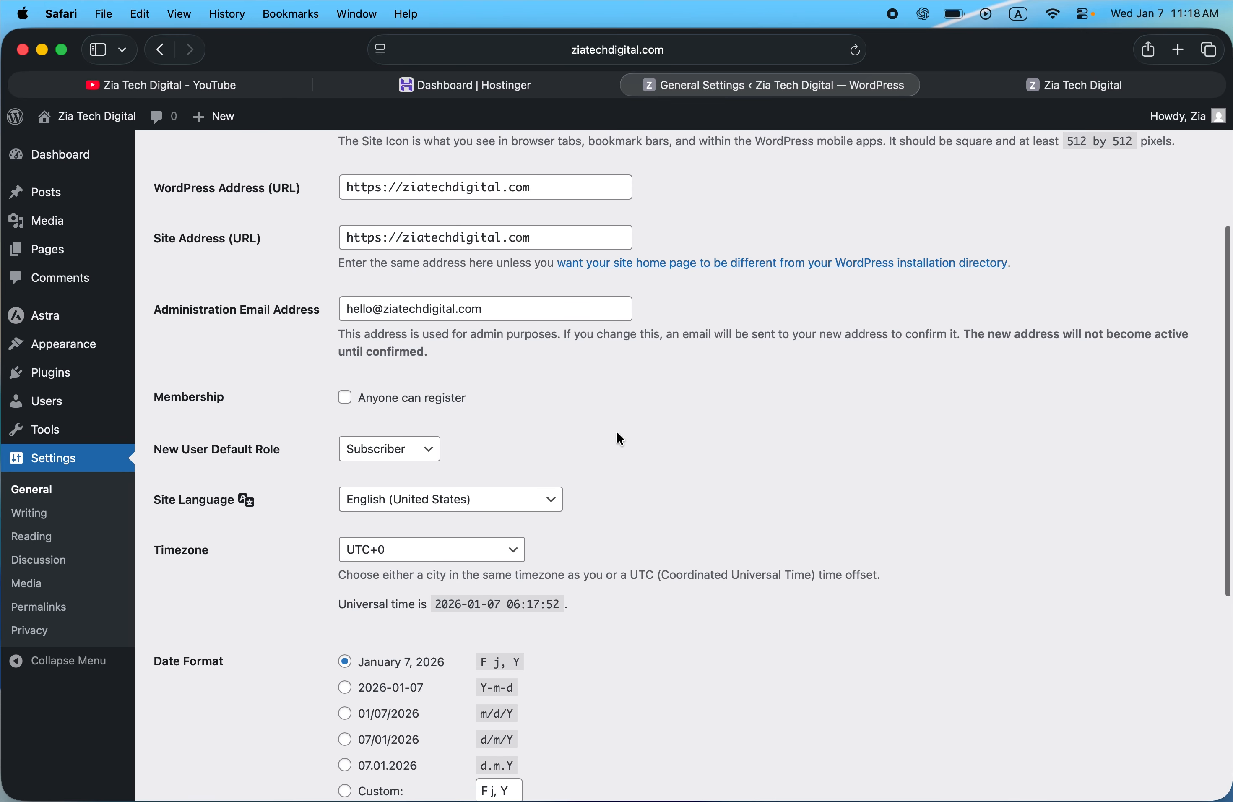
{"action": "scroll", "coordinate": [617, 433], "scroll_direction": "down", "scroll_amount": 10}
{"action": "scroll", "coordinate": [617, 433], "scroll_direction": "up", "scroll_amount": 5}
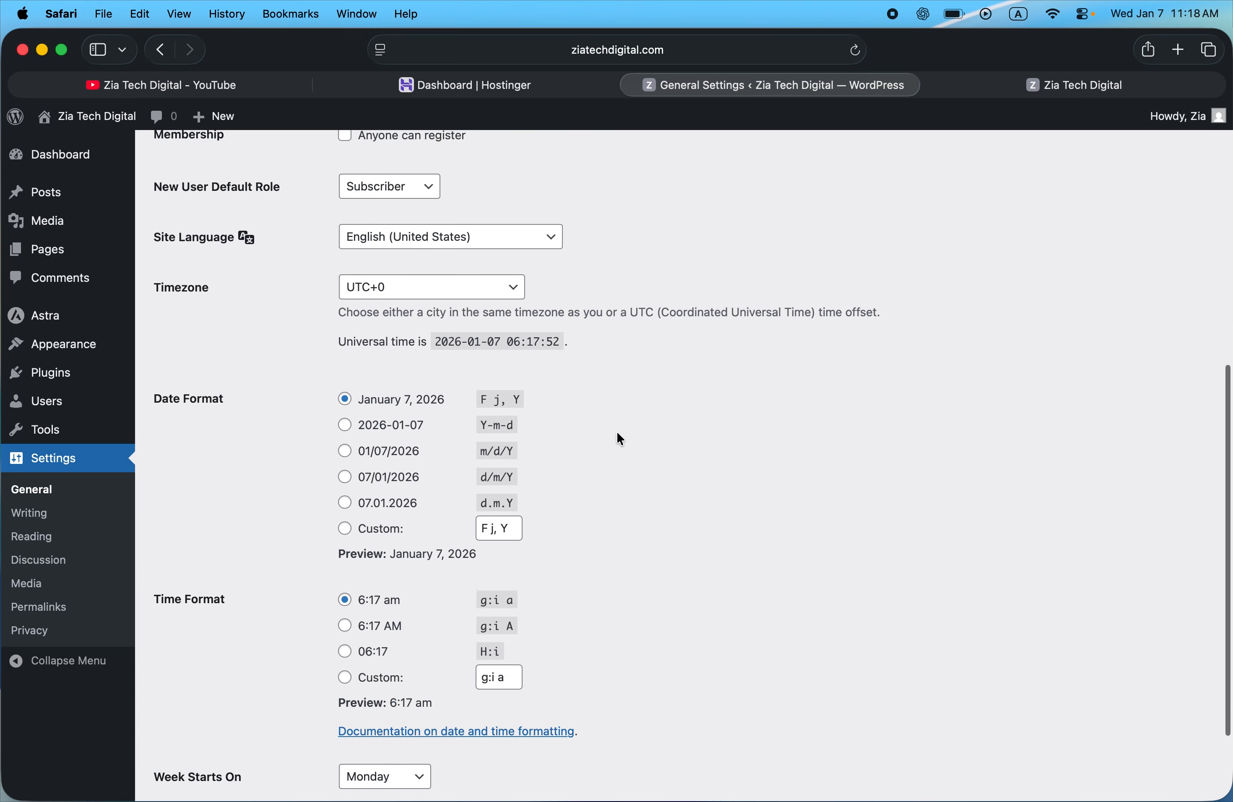
{"action": "scroll", "coordinate": [617, 431], "scroll_direction": "up", "scroll_amount": 12}
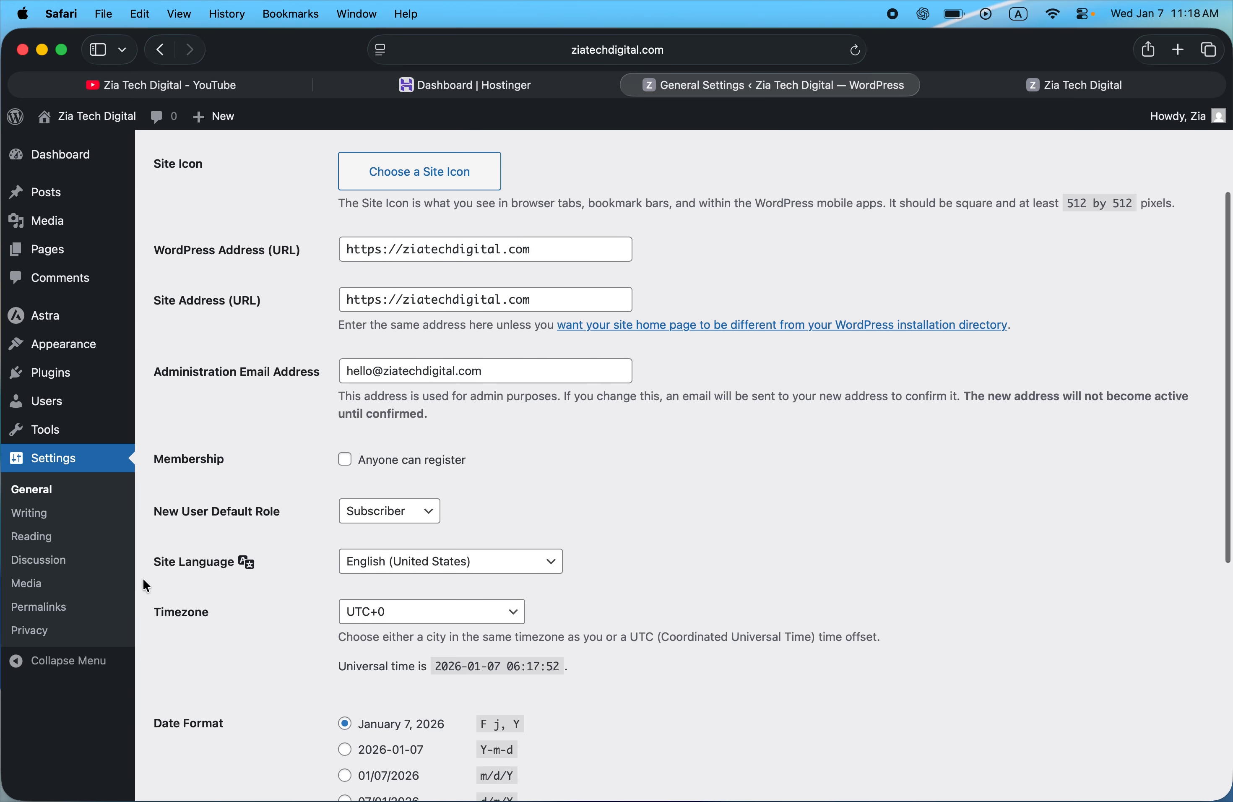
Step: In the Reading Settings, enable the option discouraging search engines from indexing this site and save the changes
{"action": "left_click", "coordinate": [35, 541]}
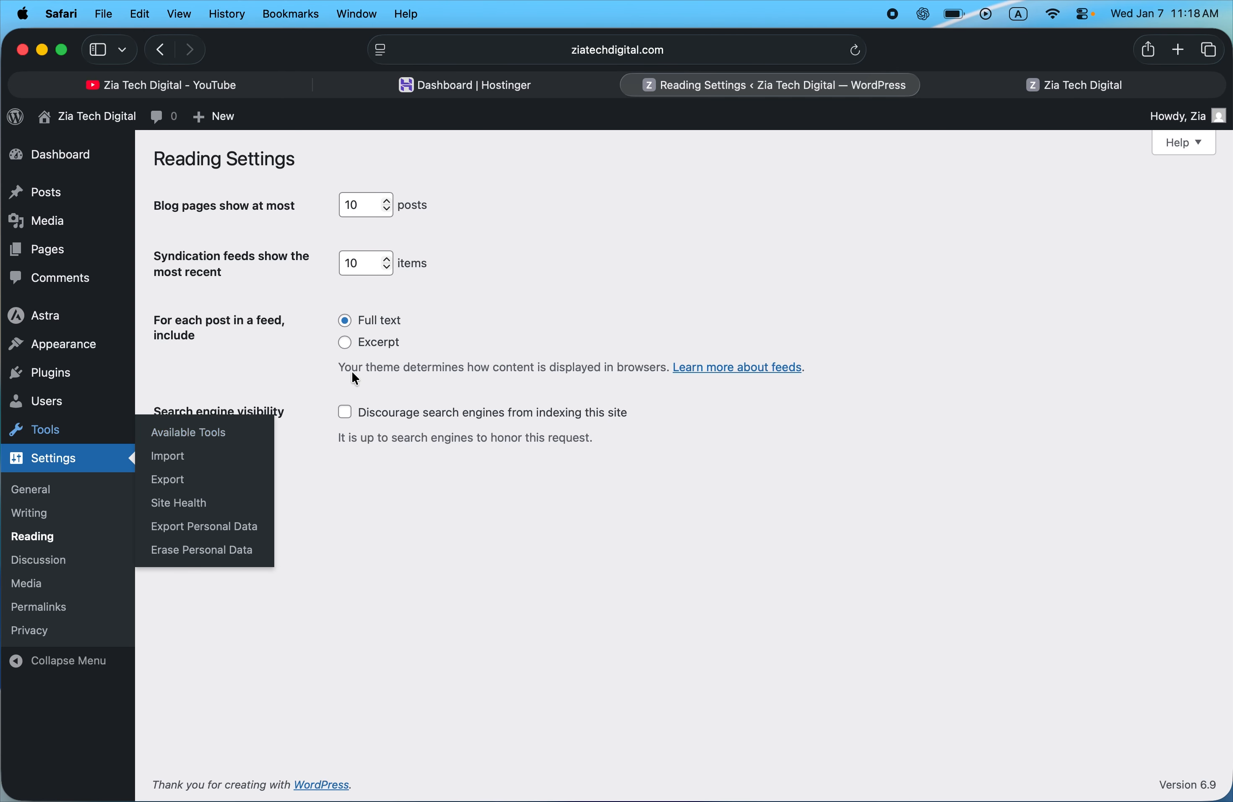
{"action": "left_click", "coordinate": [344, 416]}
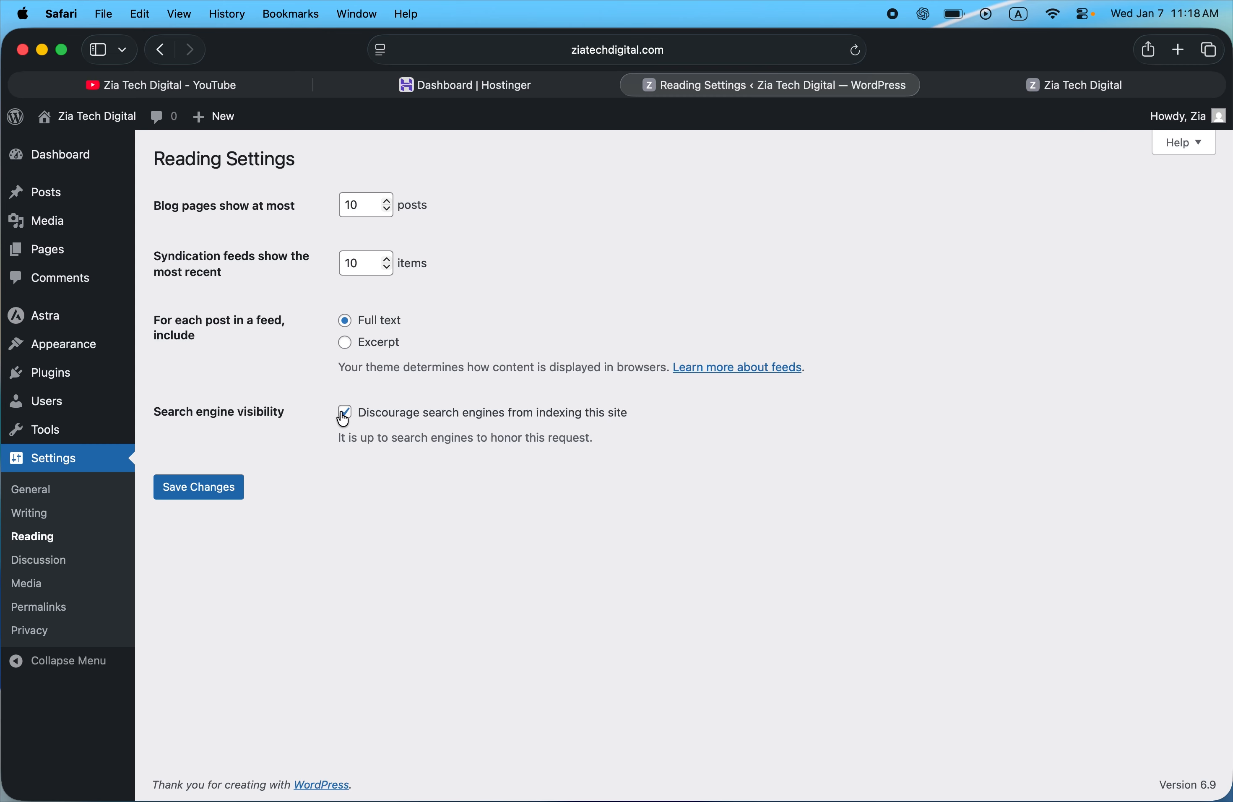
{"action": "left_click", "coordinate": [203, 495]}
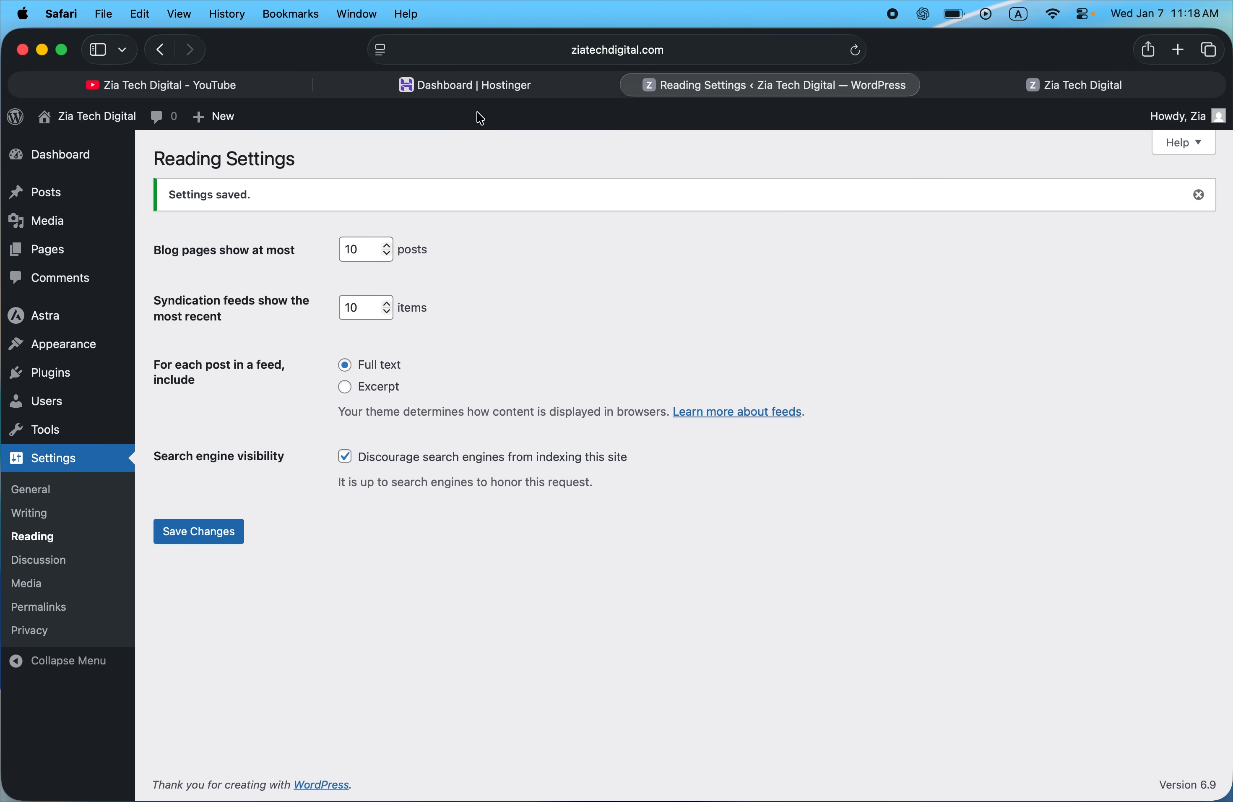
Step: Switch to the website's dashboard in Hostinger's hPanel
{"action": "left_click", "coordinate": [479, 85]}
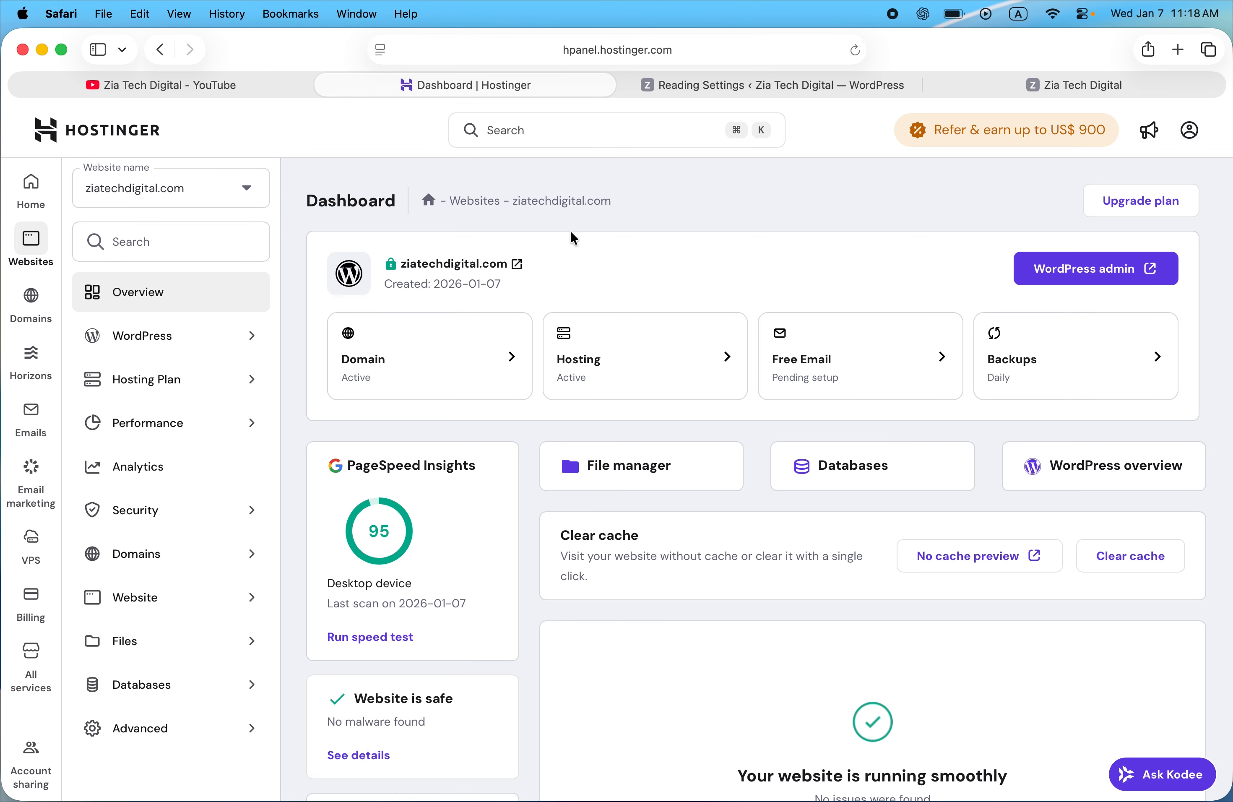